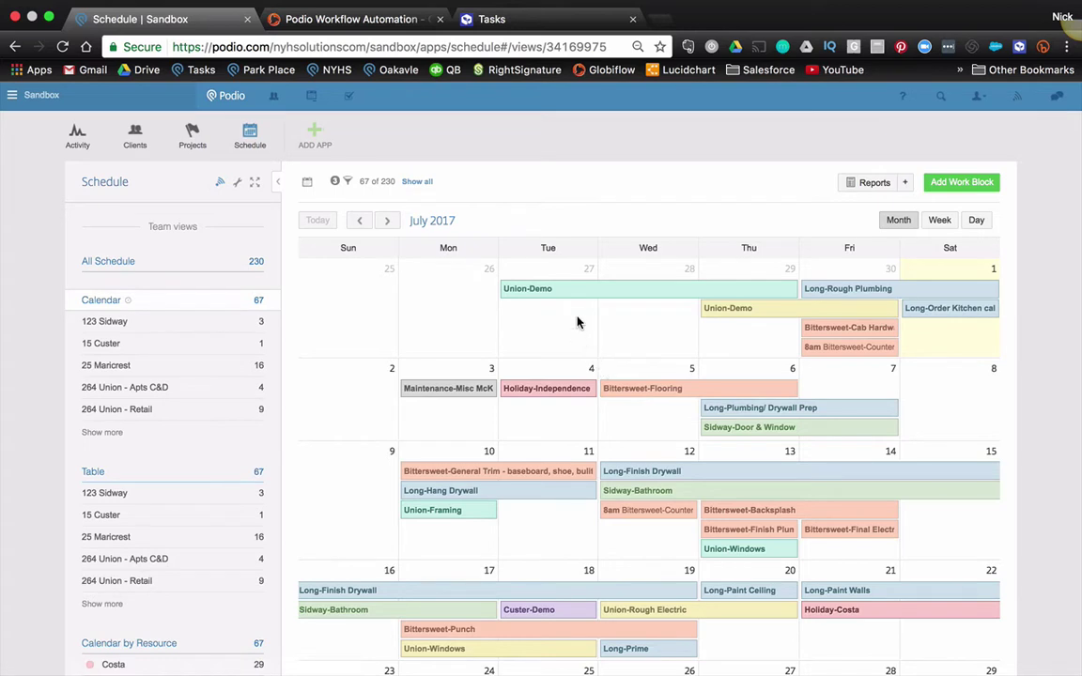
Open the Union-Demo work block and bring up the Modify Work Block template editor.
{"action": "scroll", "coordinate": [551, 344], "scroll_direction": "down", "scroll_amount": 1}
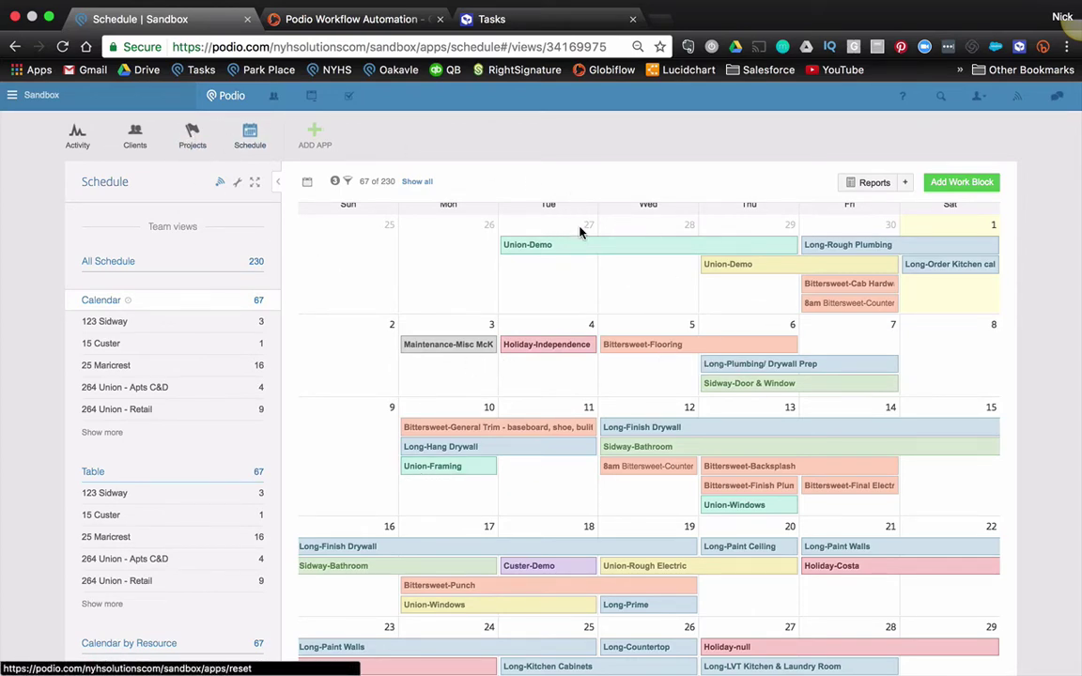
{"action": "left_click", "coordinate": [604, 247]}
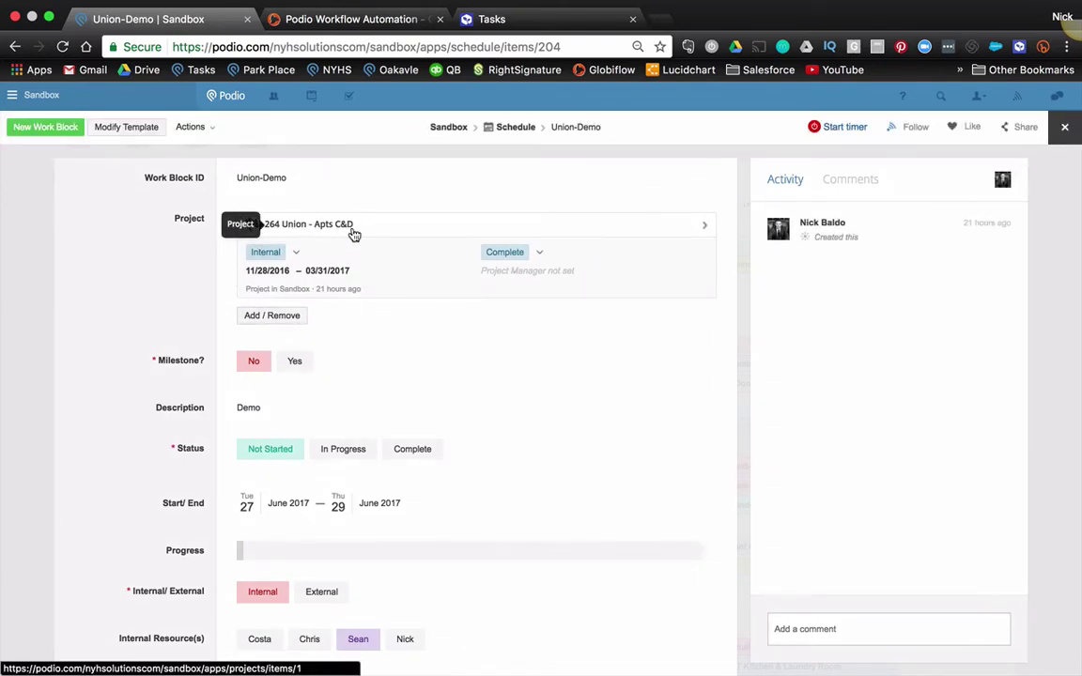
{"action": "scroll", "coordinate": [295, 350], "scroll_direction": "down", "scroll_amount": 5}
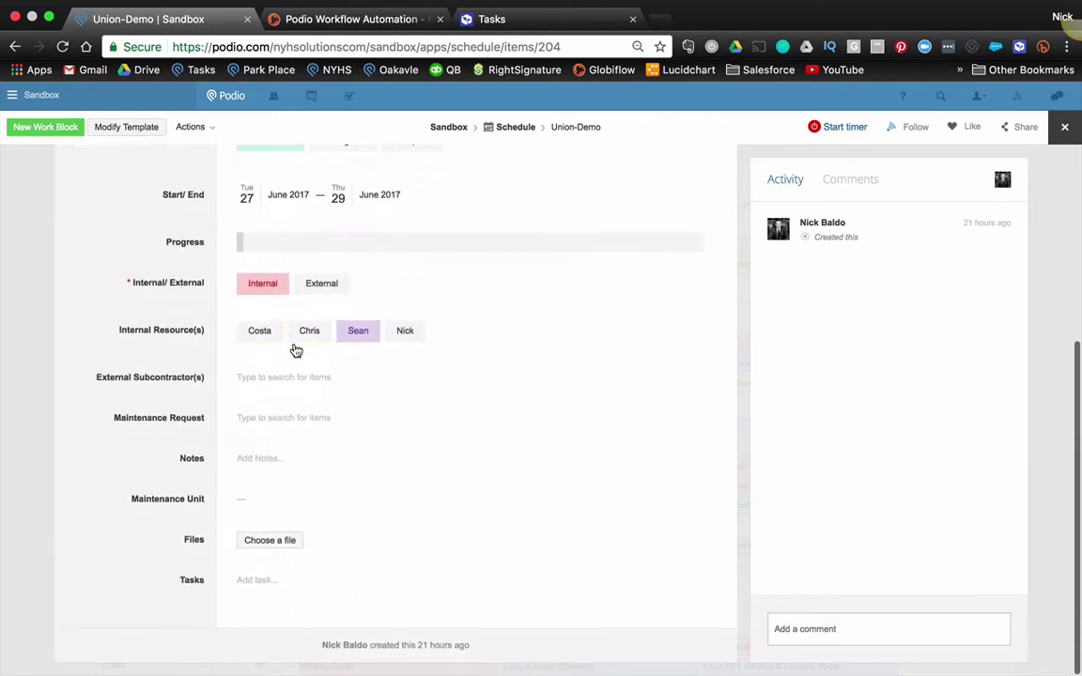
{"action": "left_click", "coordinate": [132, 135]}
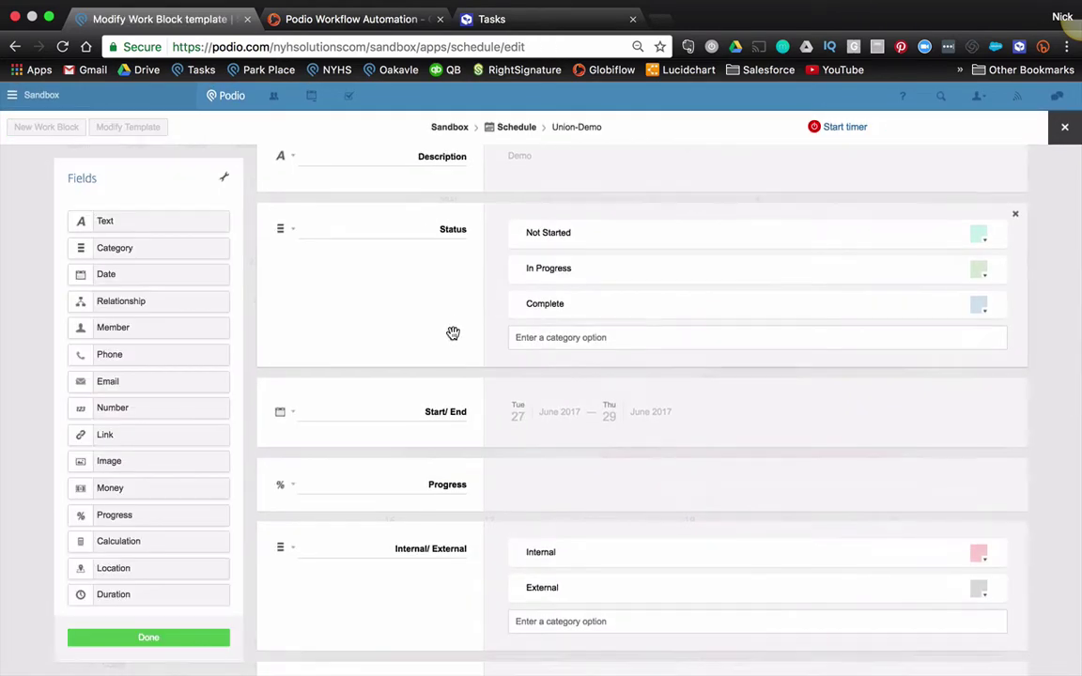
Check that Calendar Color is always hidden and colors the calendar, then leave the template editor.
{"action": "scroll", "coordinate": [453, 333], "scroll_direction": "down", "scroll_amount": 5}
{"action": "scroll", "coordinate": [453, 338], "scroll_direction": "down", "scroll_amount": 8}
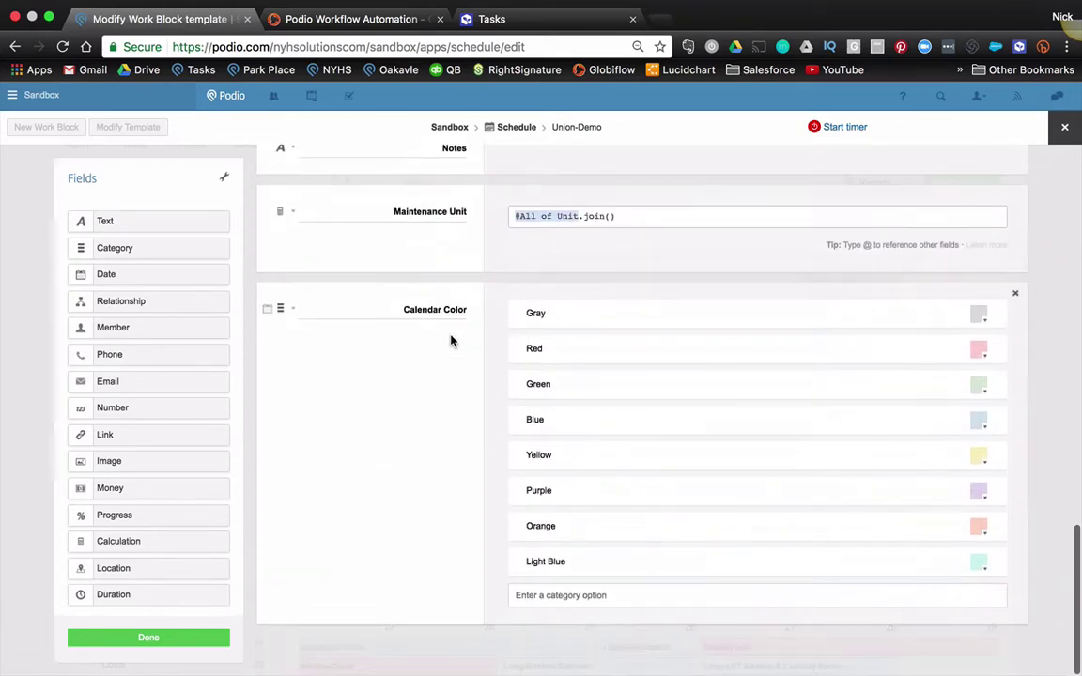
{"action": "left_click", "coordinate": [291, 313]}
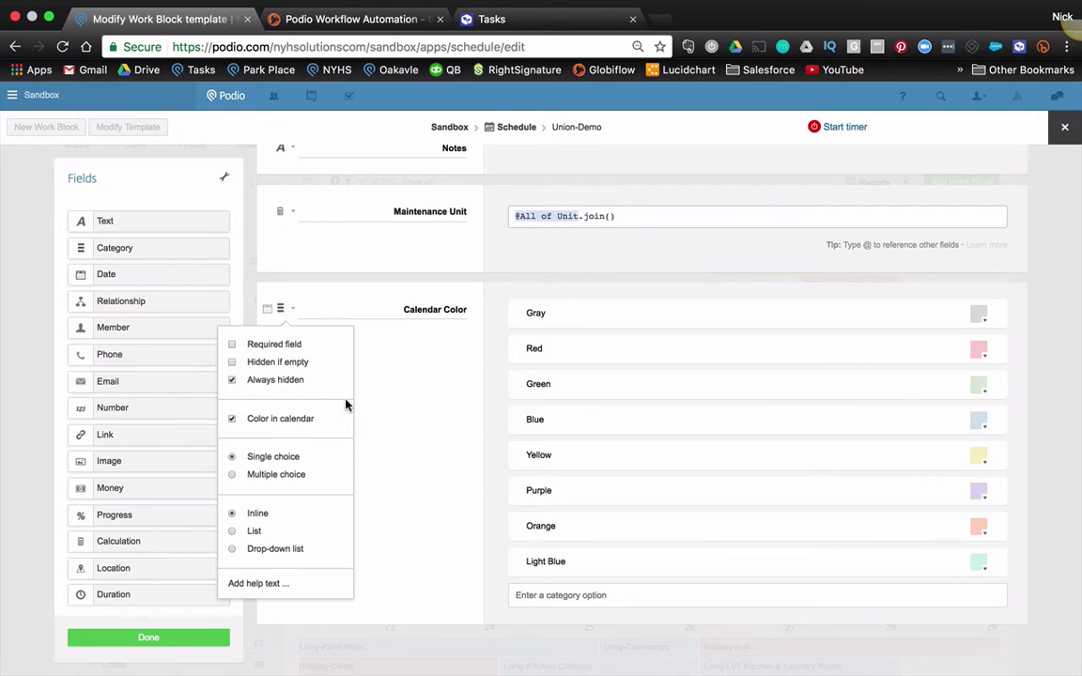
{"action": "left_click", "coordinate": [429, 391]}
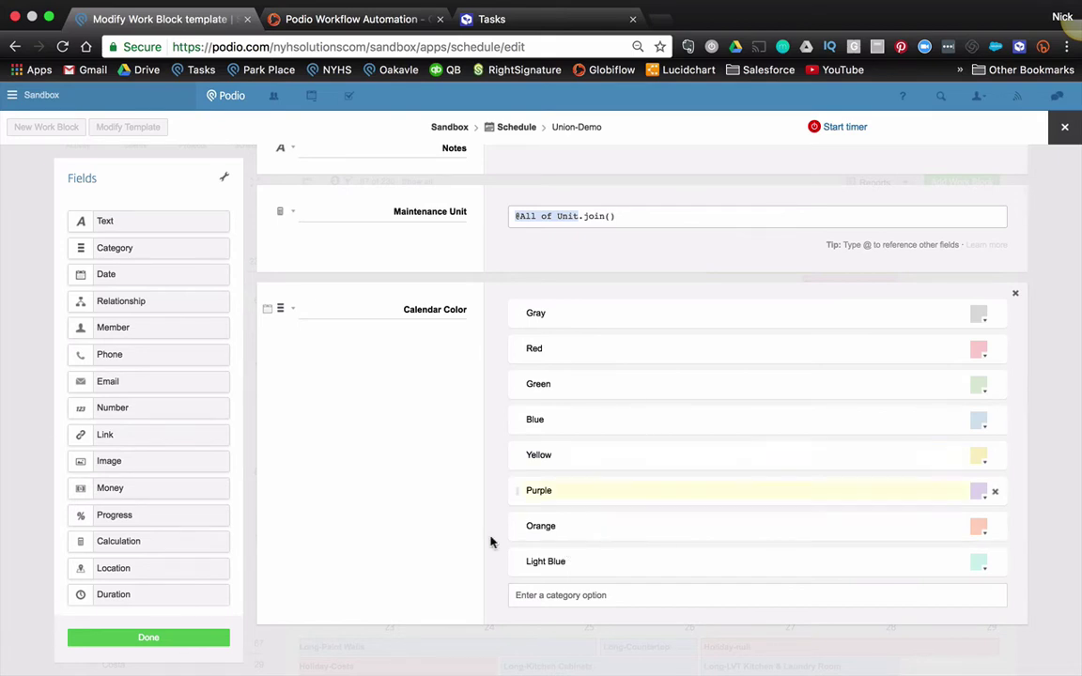
{"action": "left_click", "coordinate": [196, 639]}
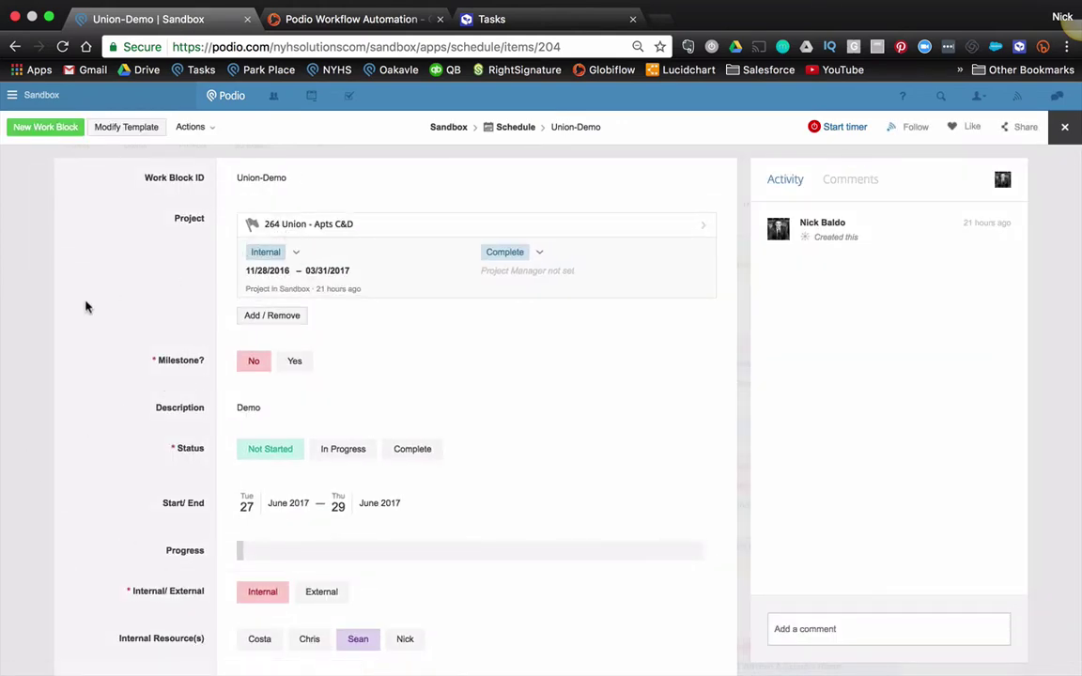
Close the Union-Demo work block and scroll the calendar to the Long-Finish Drywall event.
{"action": "left_click", "coordinate": [42, 328]}
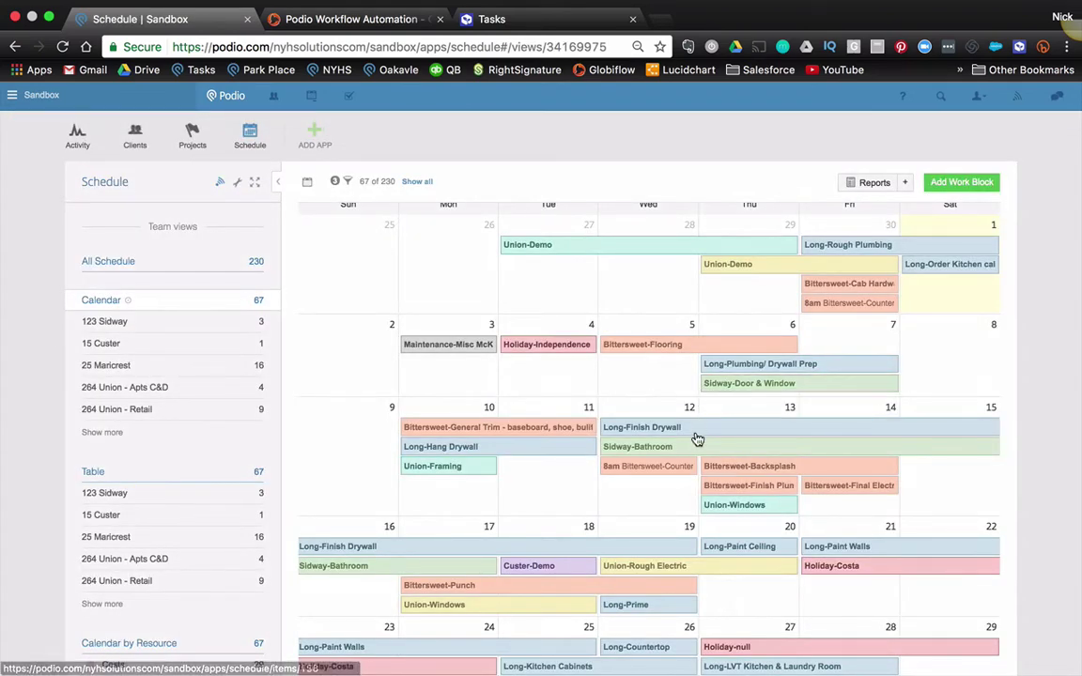
{"action": "scroll", "coordinate": [667, 470], "scroll_direction": "down", "scroll_amount": 2}
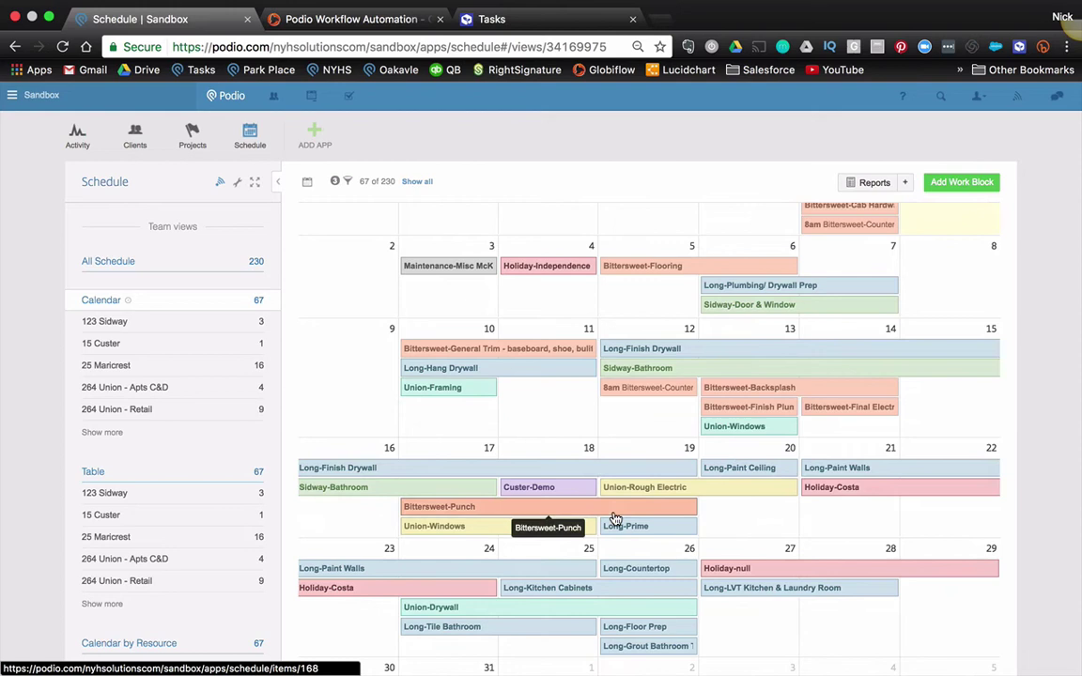
{"action": "scroll", "coordinate": [613, 516], "scroll_direction": "down", "scroll_amount": 1}
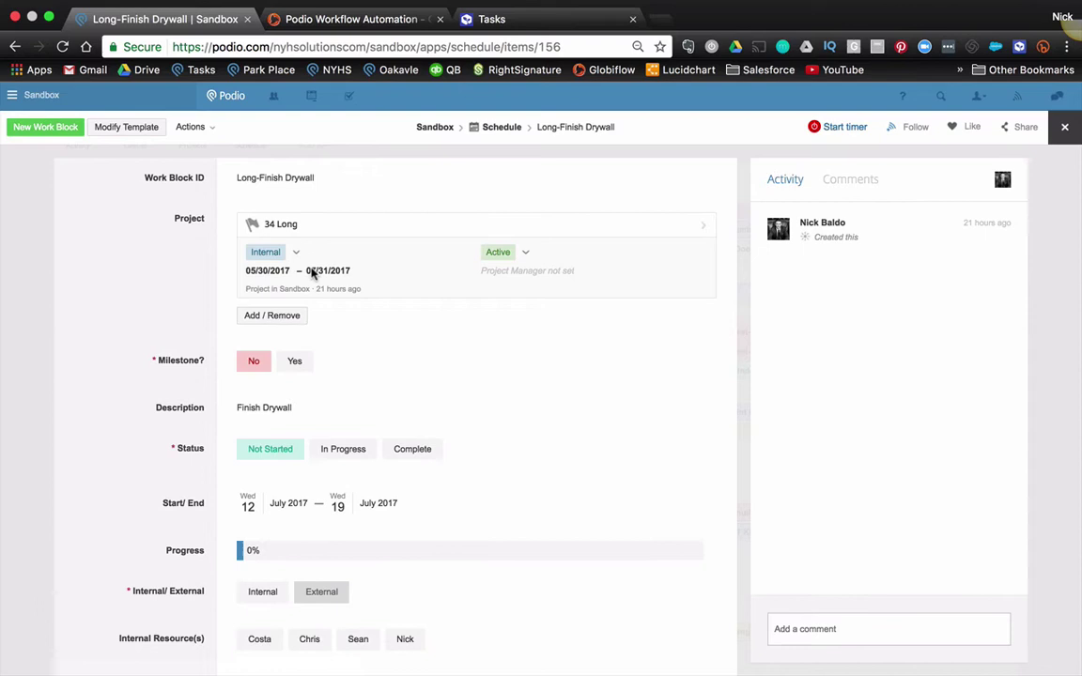
Confirm project 34 Long's Calendar Color is Blue, then go to the Projects app list.
{"action": "left_click", "coordinate": [293, 232]}
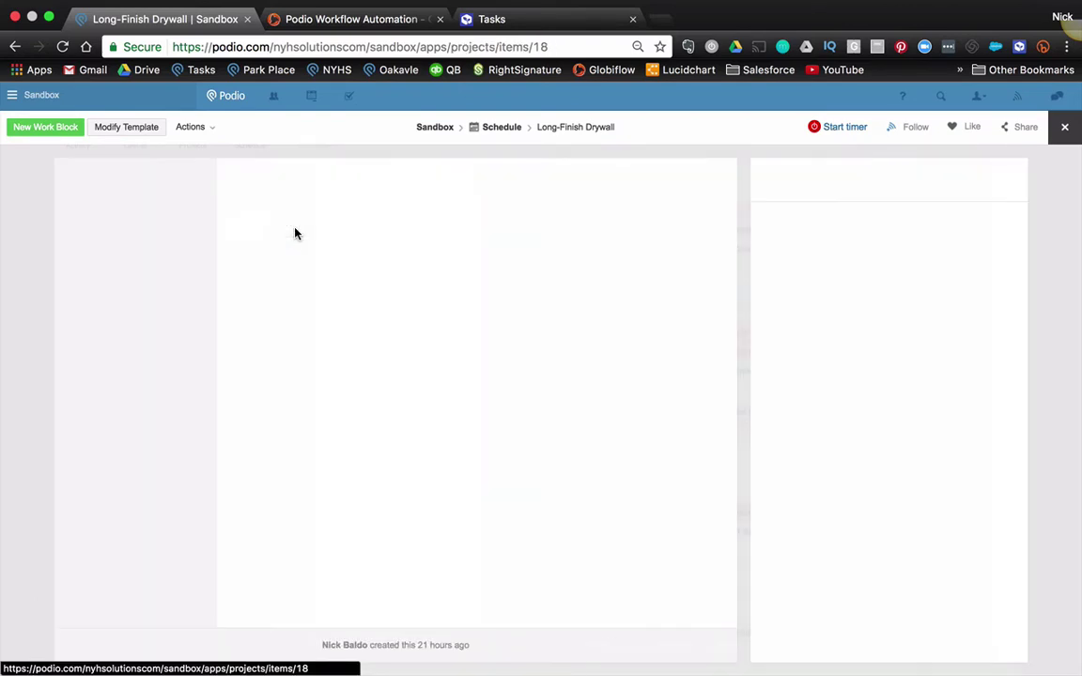
{"action": "scroll", "coordinate": [296, 390], "scroll_direction": "down", "scroll_amount": 2}
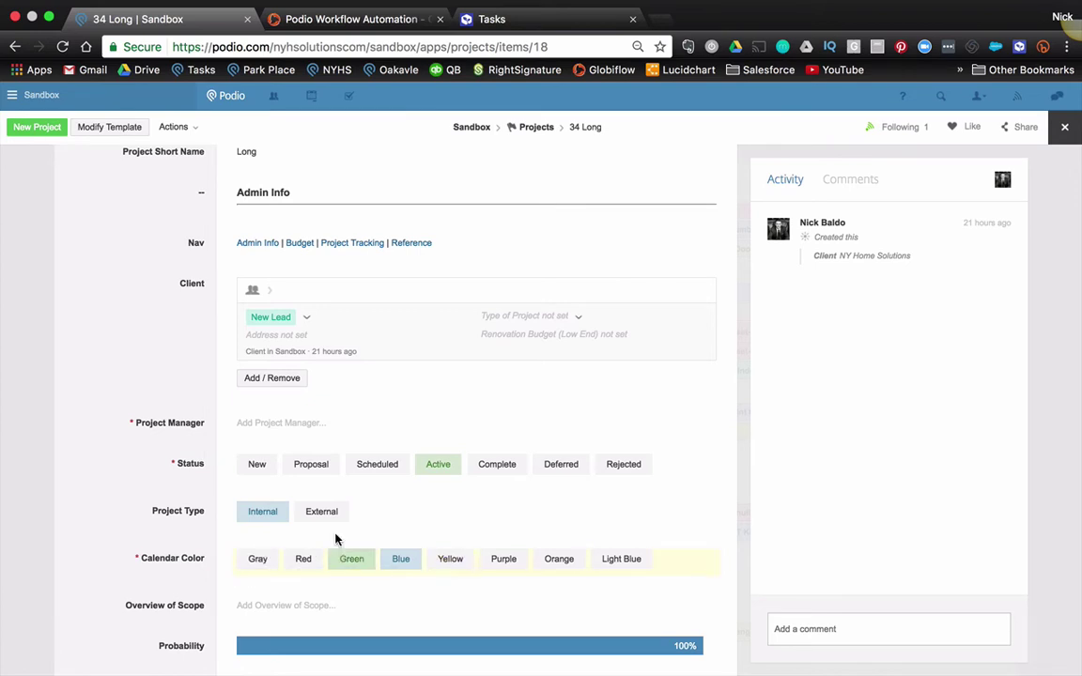
{"action": "scroll", "coordinate": [202, 310], "scroll_direction": "up", "scroll_amount": 2}
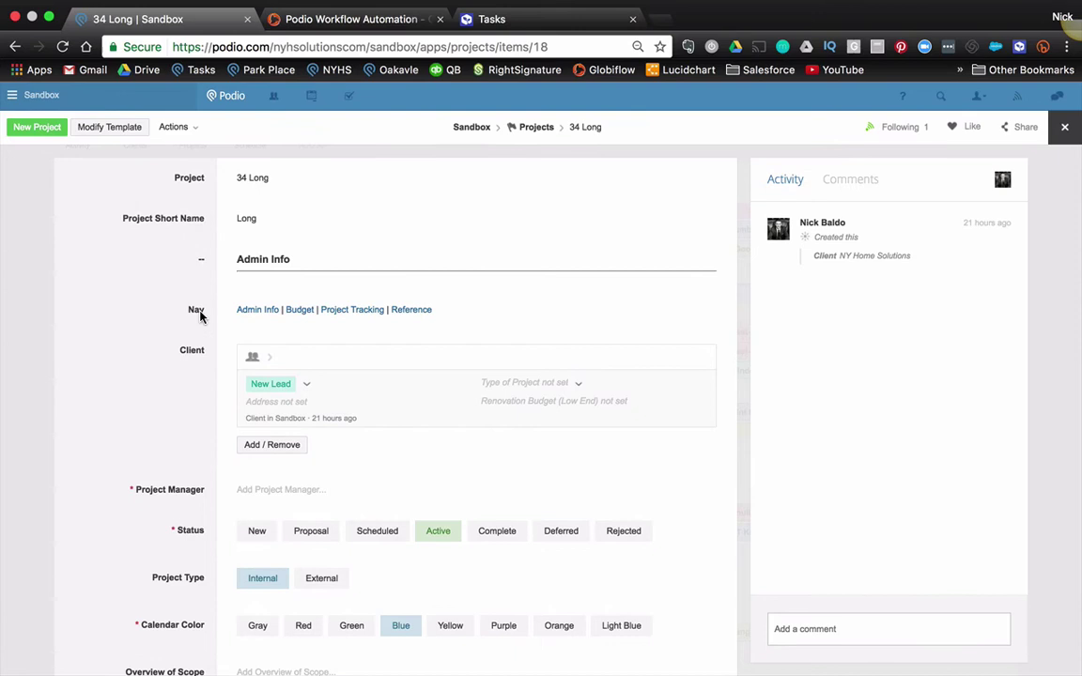
{"action": "left_click", "coordinate": [522, 131]}
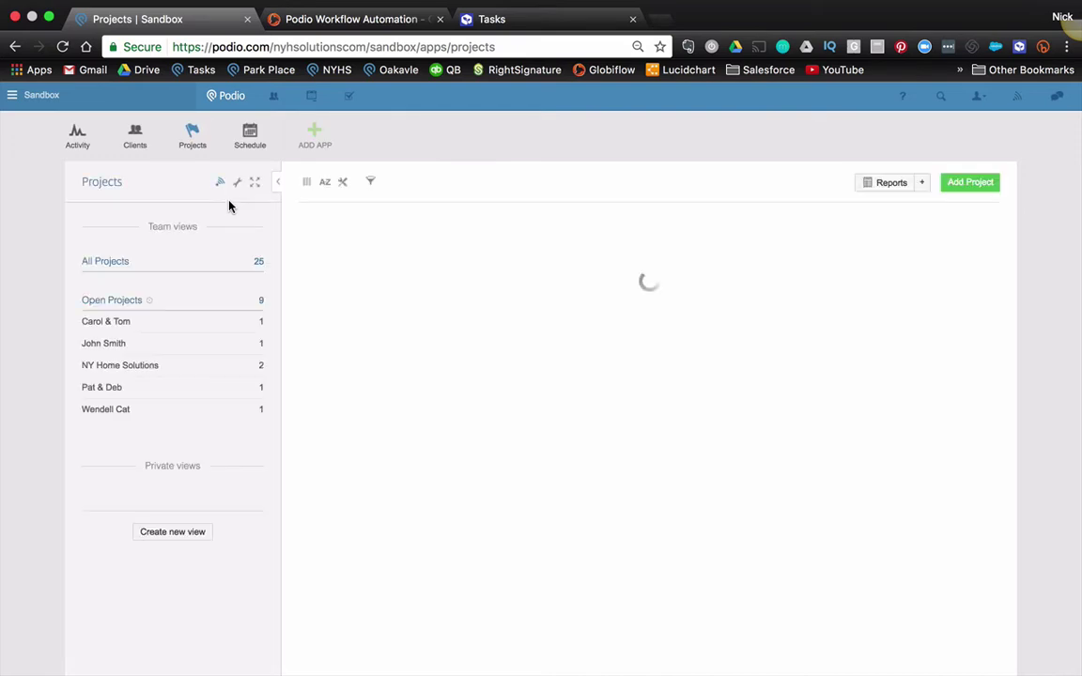
Replace Start End with Calendar Color in the Projects app's Reference Layout and save.
{"action": "left_click", "coordinate": [237, 185]}
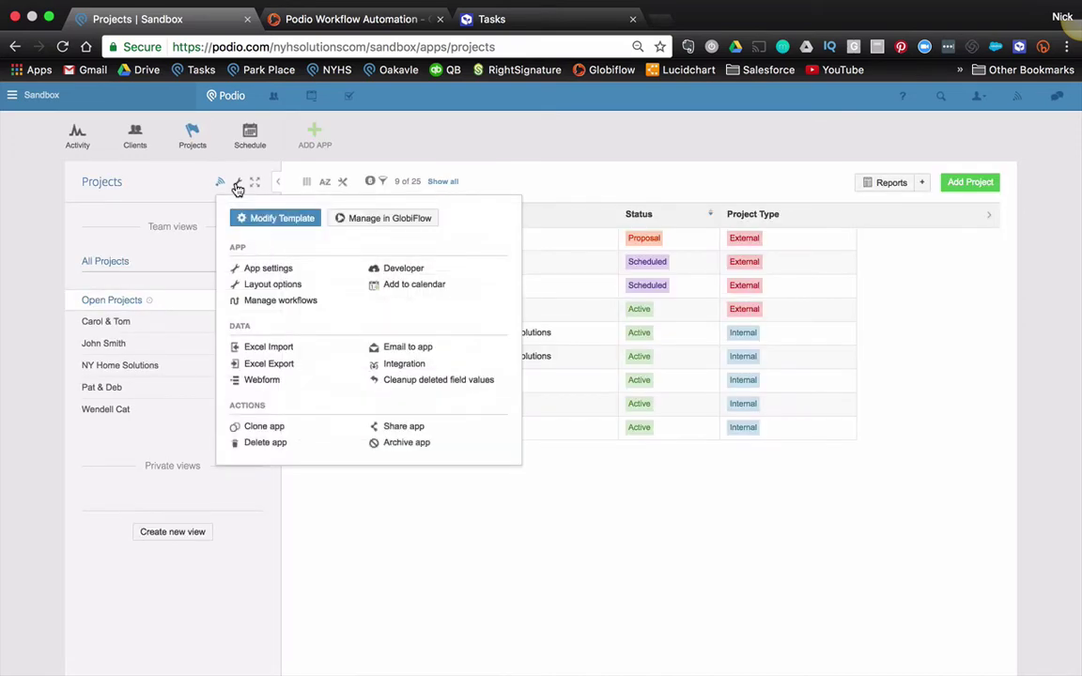
{"action": "left_click", "coordinate": [270, 285]}
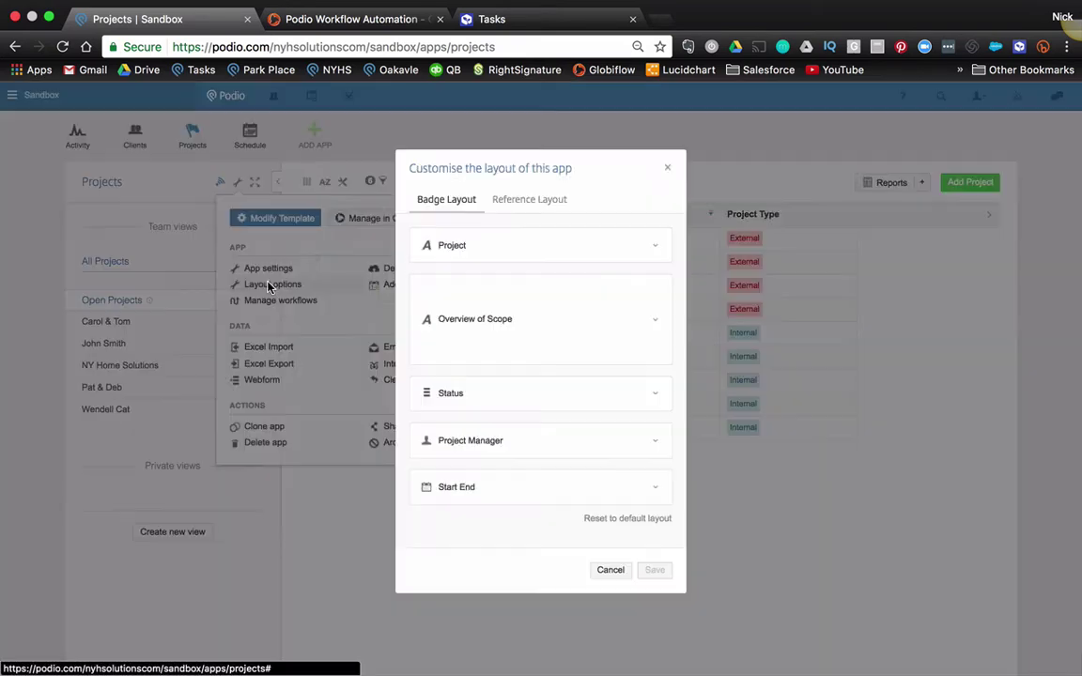
{"action": "left_click", "coordinate": [523, 203]}
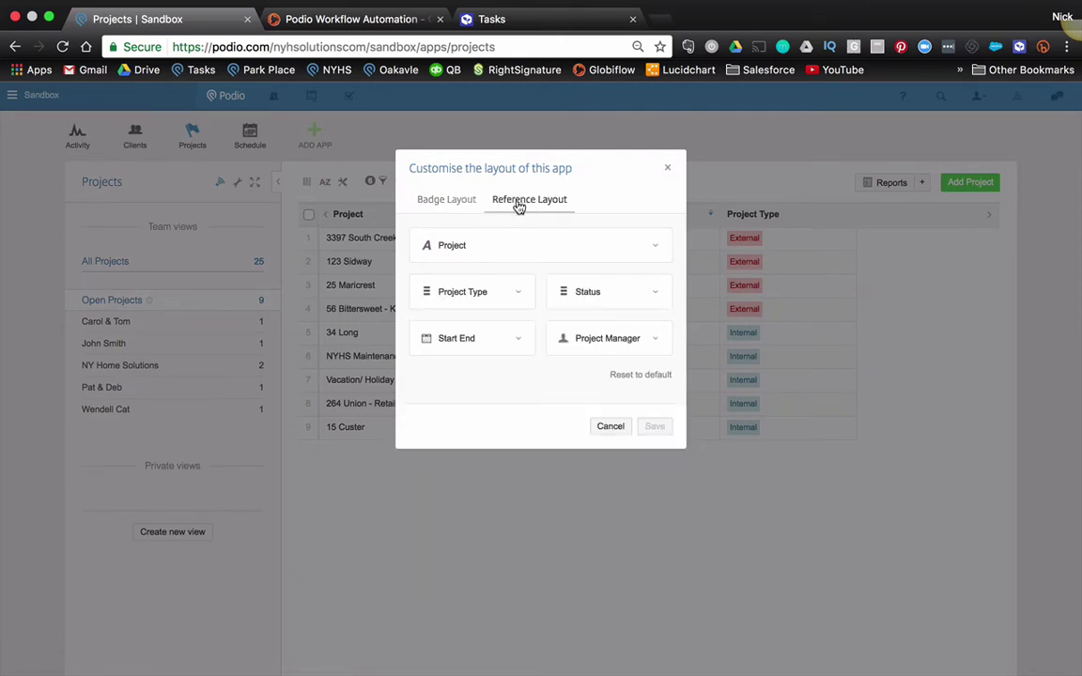
{"action": "left_click", "coordinate": [522, 343]}
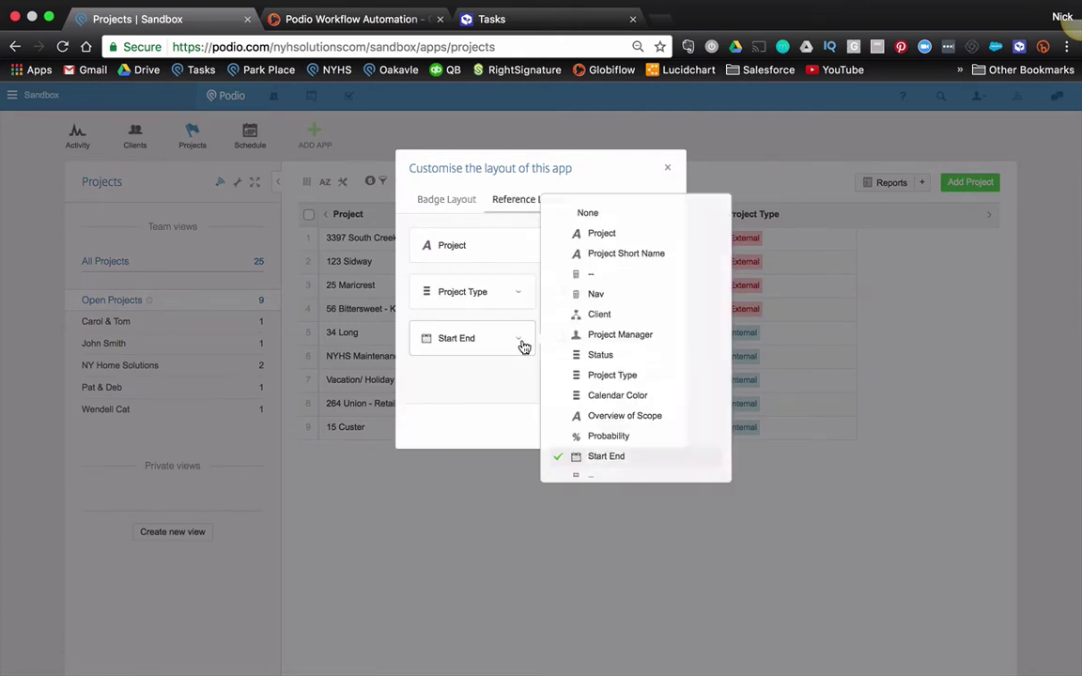
{"action": "left_click", "coordinate": [620, 399]}
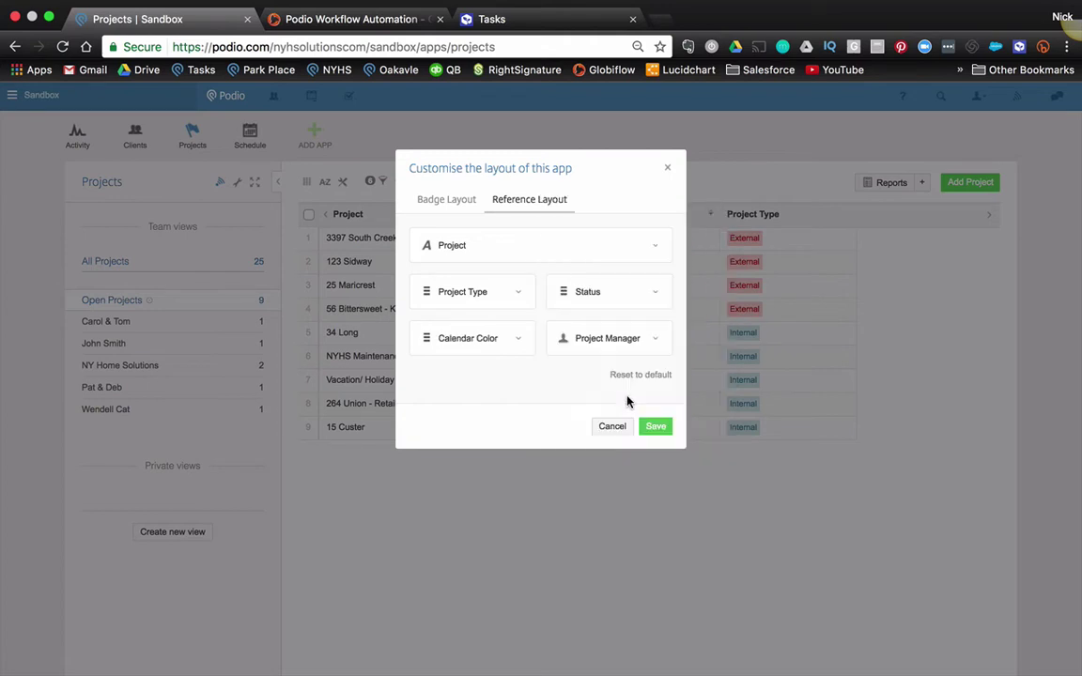
{"action": "left_click", "coordinate": [660, 431]}
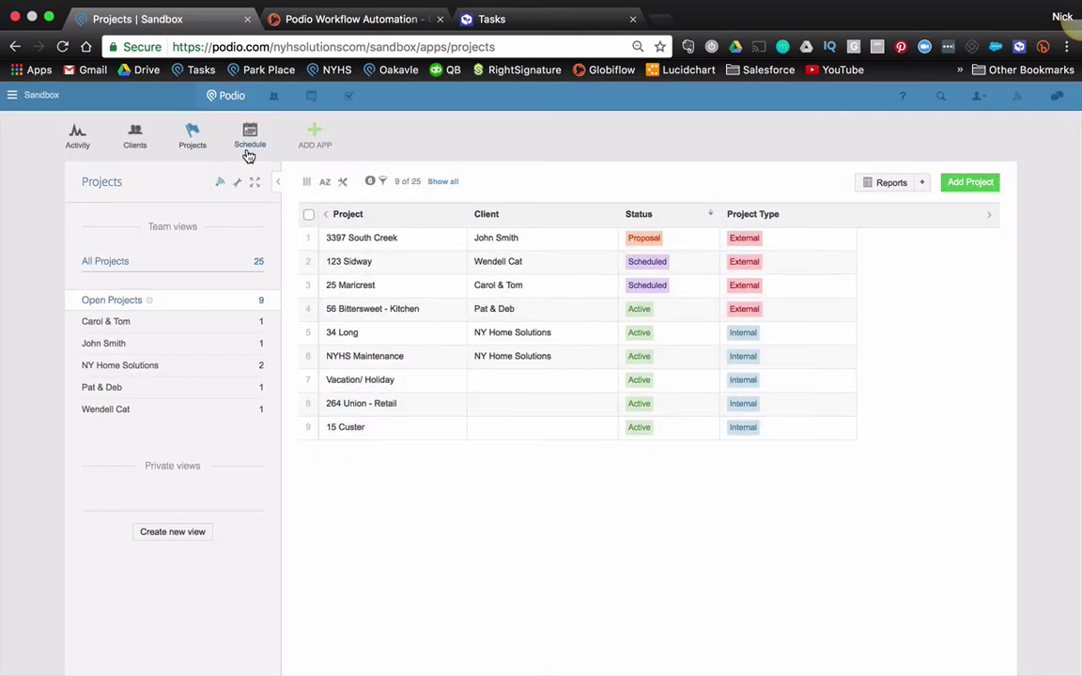
{"action": "left_click", "coordinate": [411, 287]}
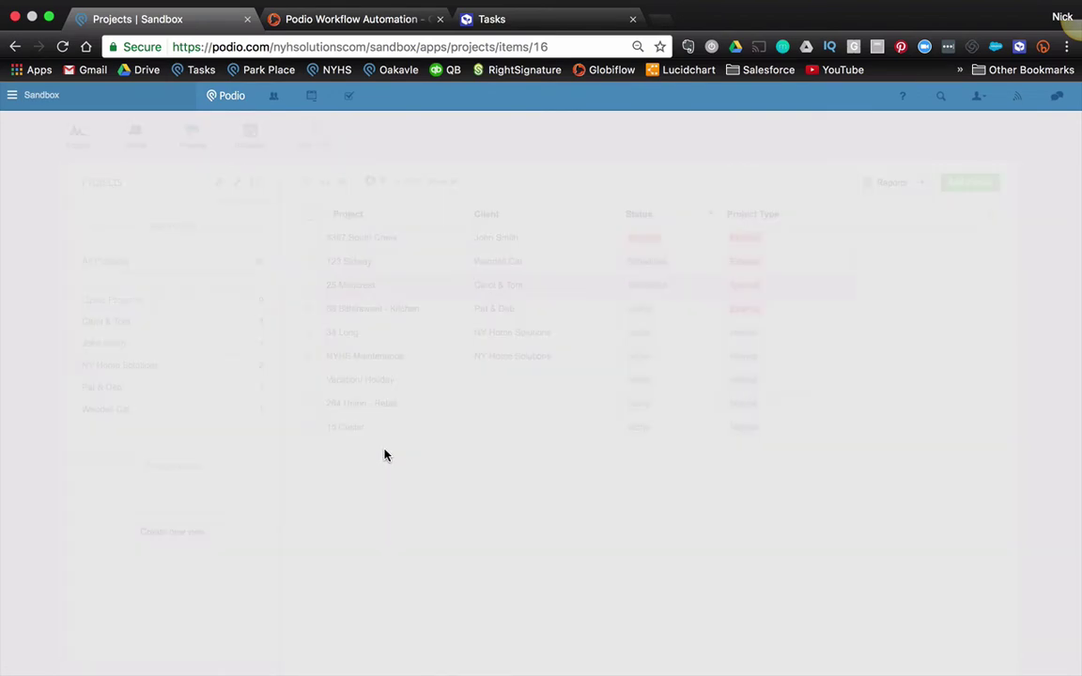
{"action": "scroll", "coordinate": [376, 455], "scroll_direction": "down", "scroll_amount": 10}
{"action": "scroll", "coordinate": [377, 455], "scroll_direction": "down", "scroll_amount": 4}
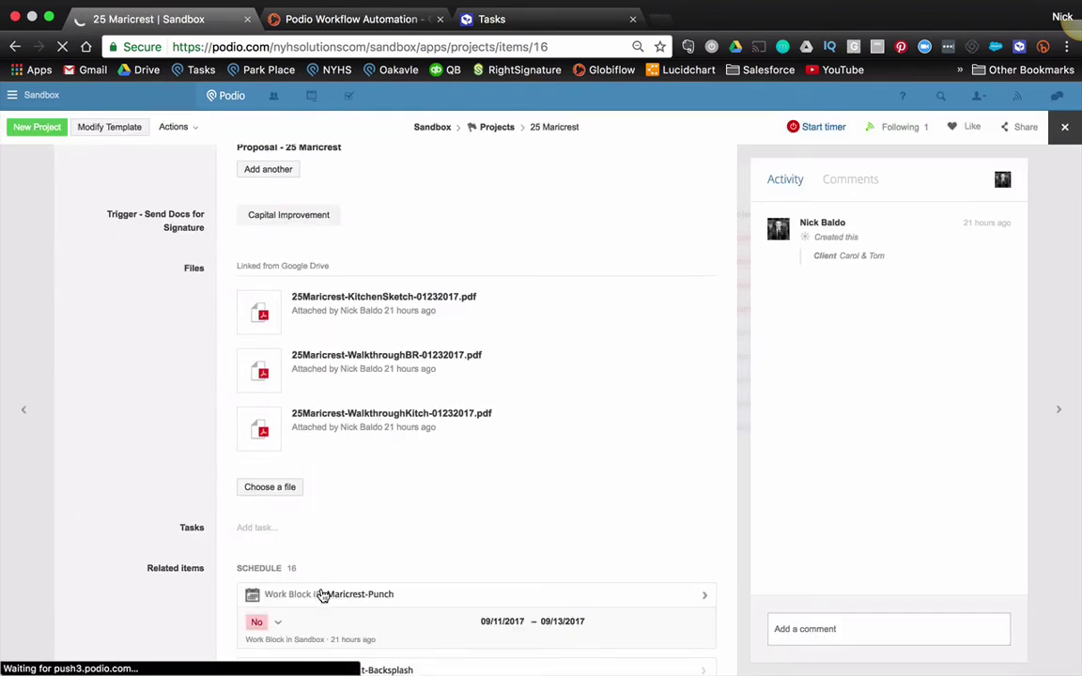
{"action": "left_click", "coordinate": [322, 594]}
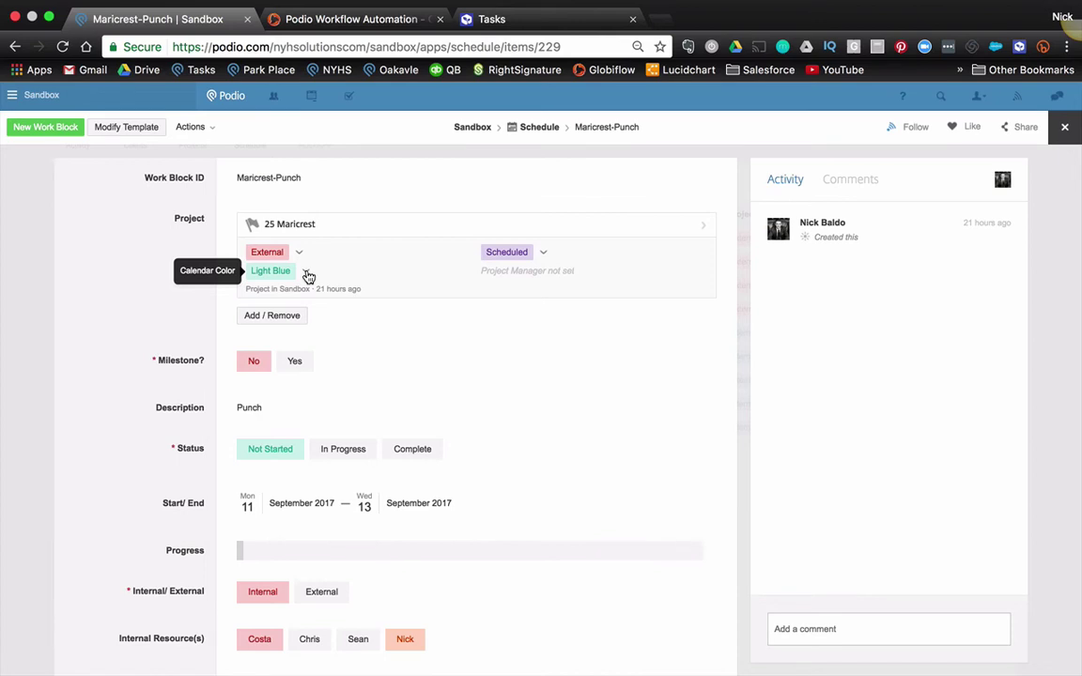
{"action": "left_click", "coordinate": [307, 271]}
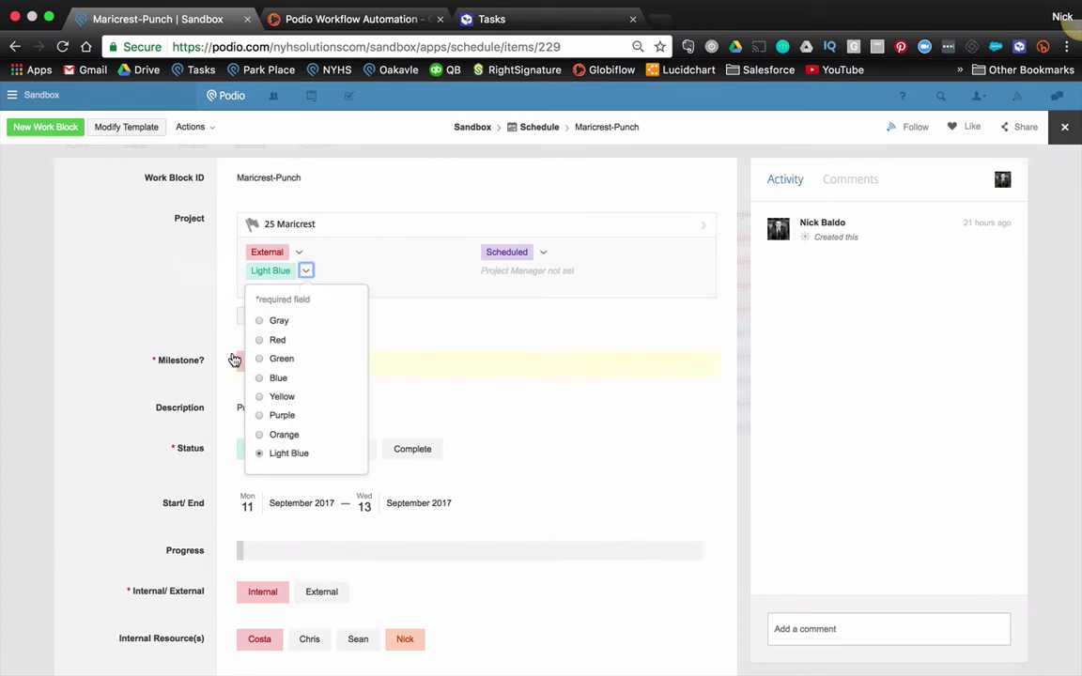
{"action": "left_click", "coordinate": [165, 315]}
{"action": "key", "text": "super+bracketleft"}
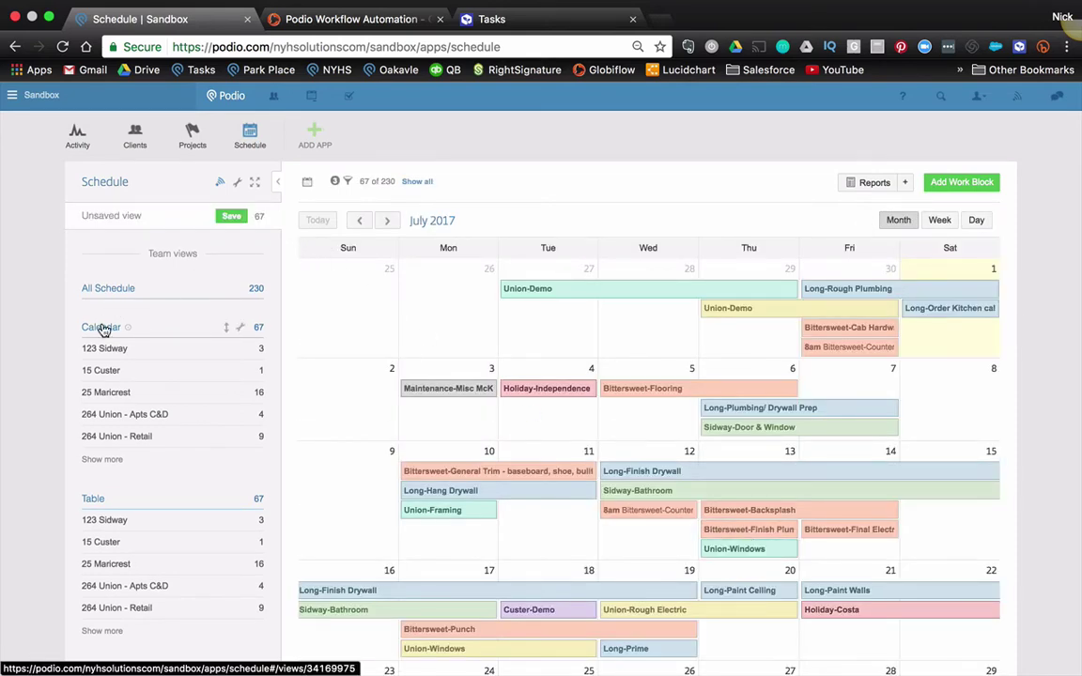
{"action": "left_click", "coordinate": [103, 328]}
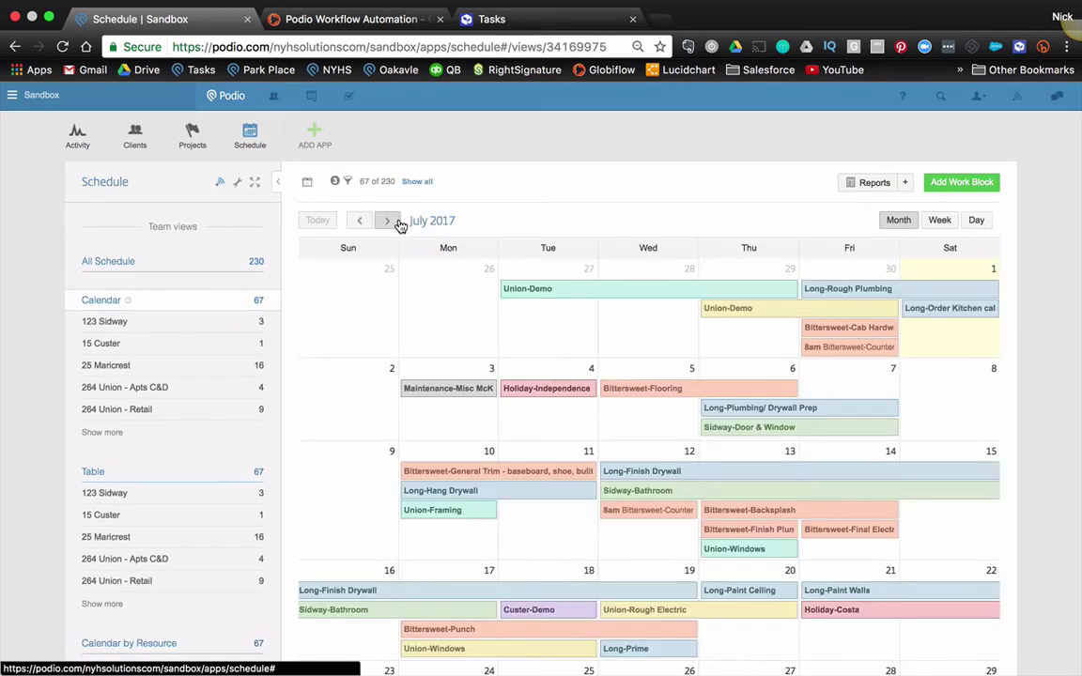
{"action": "scroll", "coordinate": [664, 441], "scroll_direction": "down", "scroll_amount": 2}
{"action": "scroll", "coordinate": [664, 441], "scroll_direction": "up", "scroll_amount": 1}
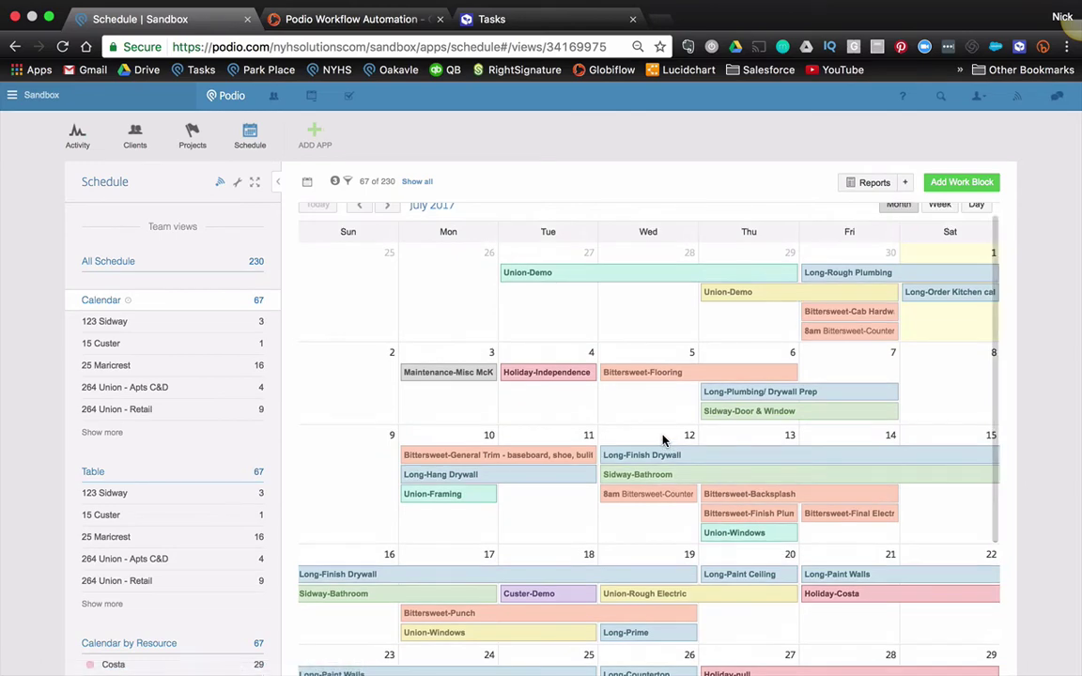
Create a new GlobiFlow flow for Sandbox Projects triggered by Item Updated.
{"action": "left_click", "coordinate": [319, 21]}
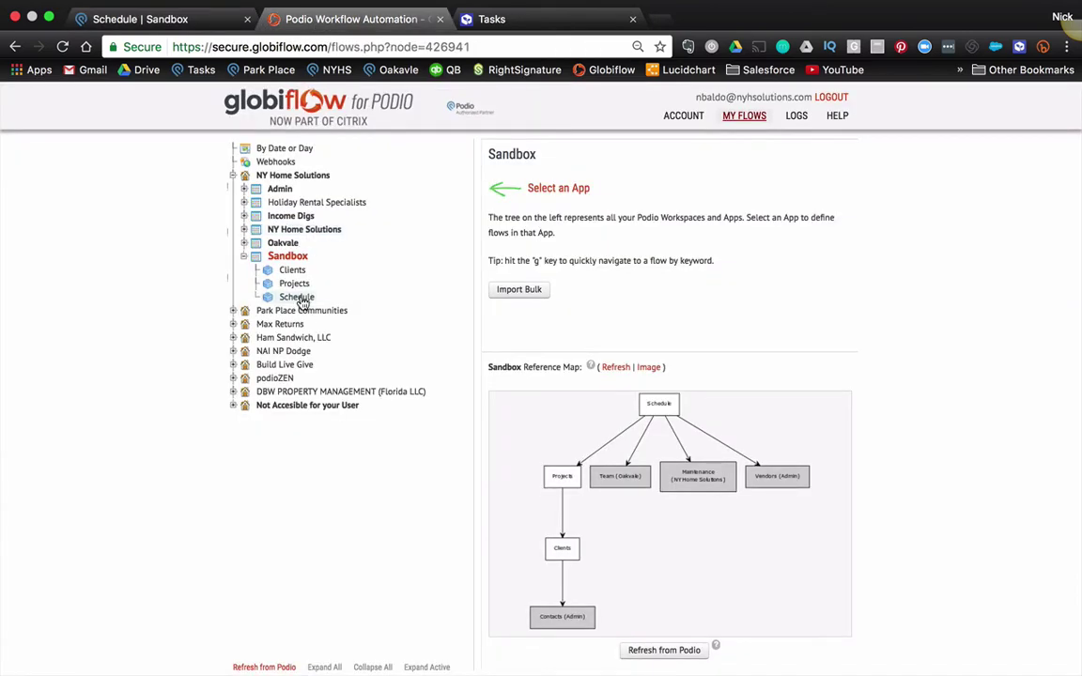
{"action": "left_click", "coordinate": [298, 297]}
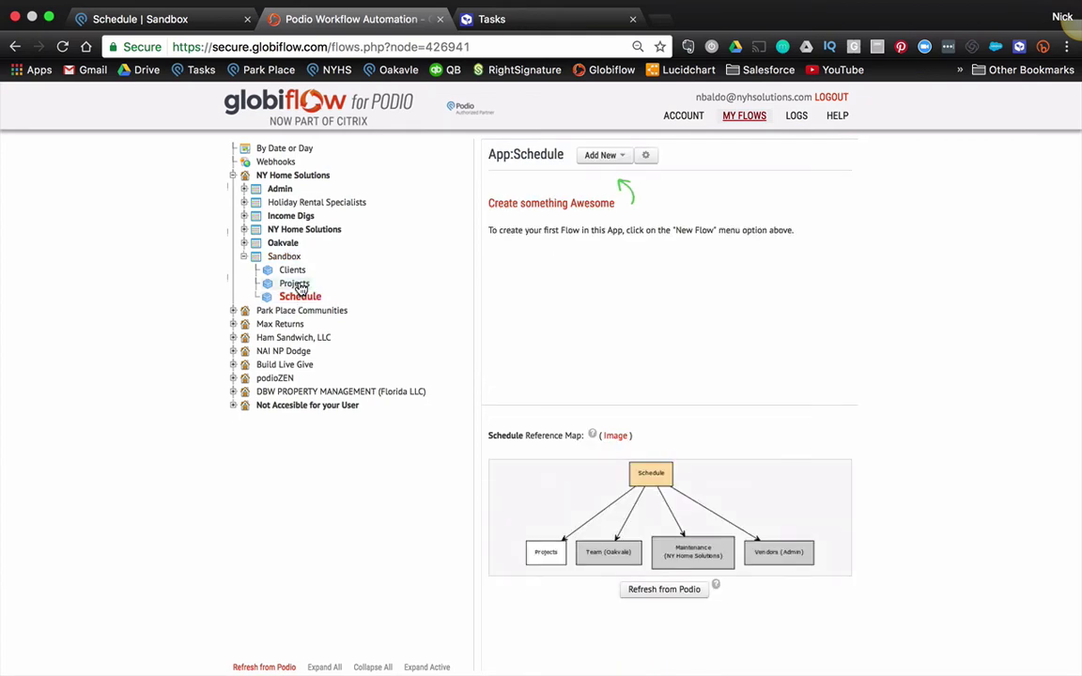
{"action": "left_click", "coordinate": [297, 285]}
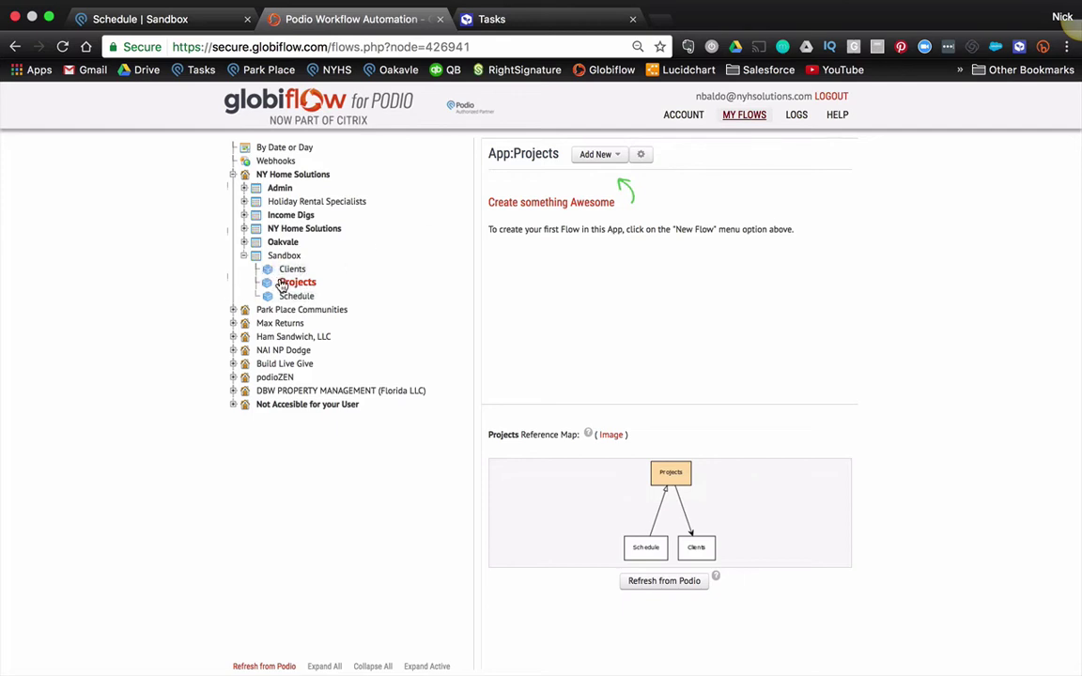
{"action": "left_click", "coordinate": [590, 159]}
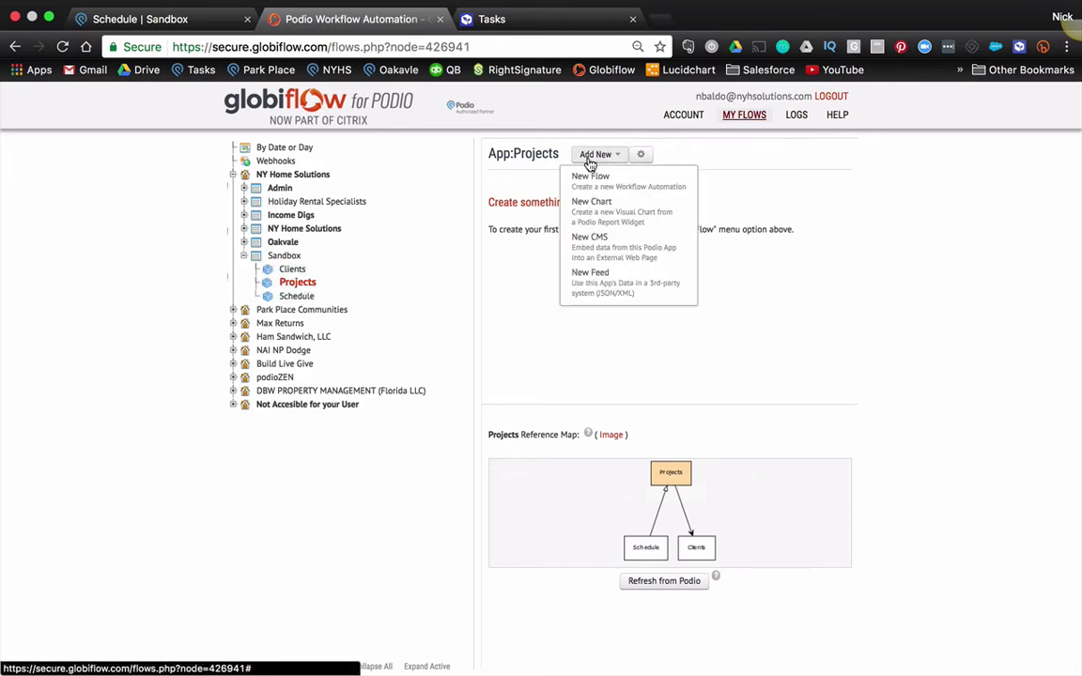
{"action": "left_click", "coordinate": [590, 179]}
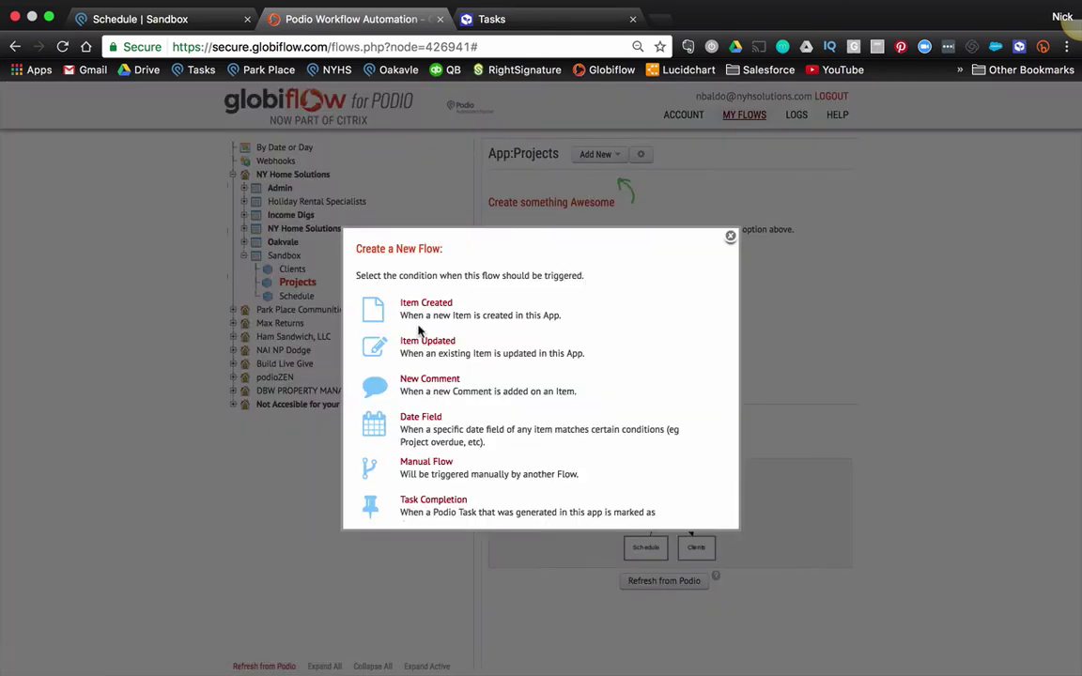
{"action": "left_click", "coordinate": [416, 344]}
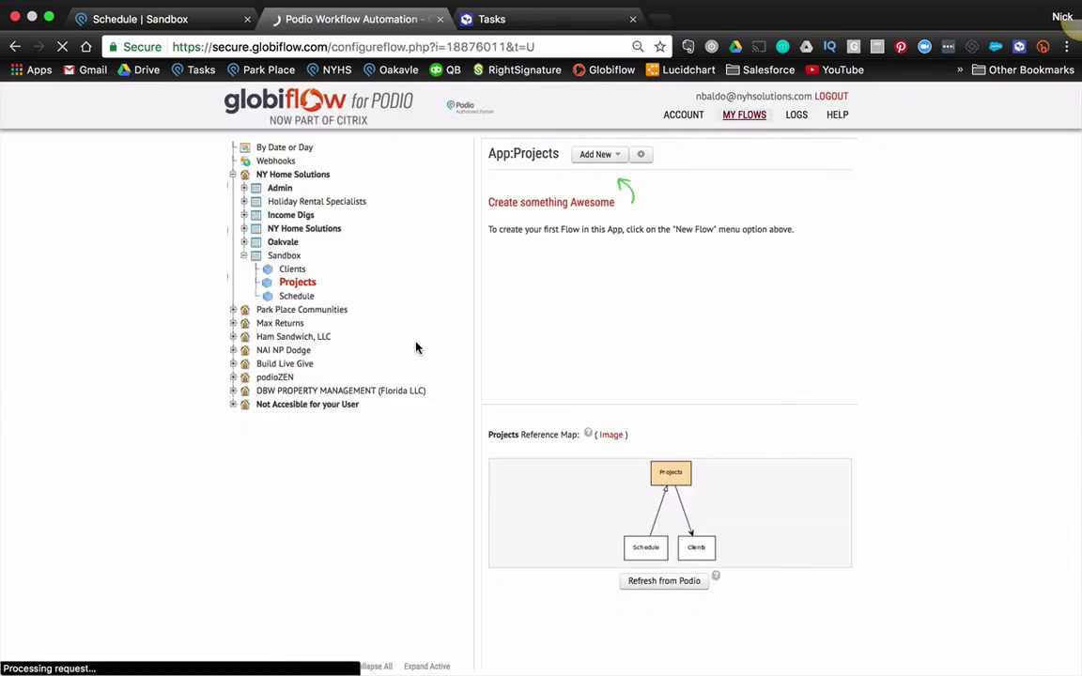
Name the flow 'Item Updated - Change Color' and filter on Calendar Color having just changed.
{"action": "left_click", "coordinate": [302, 205]}
{"action": "type", "text": "Item Updated - Change Color"}
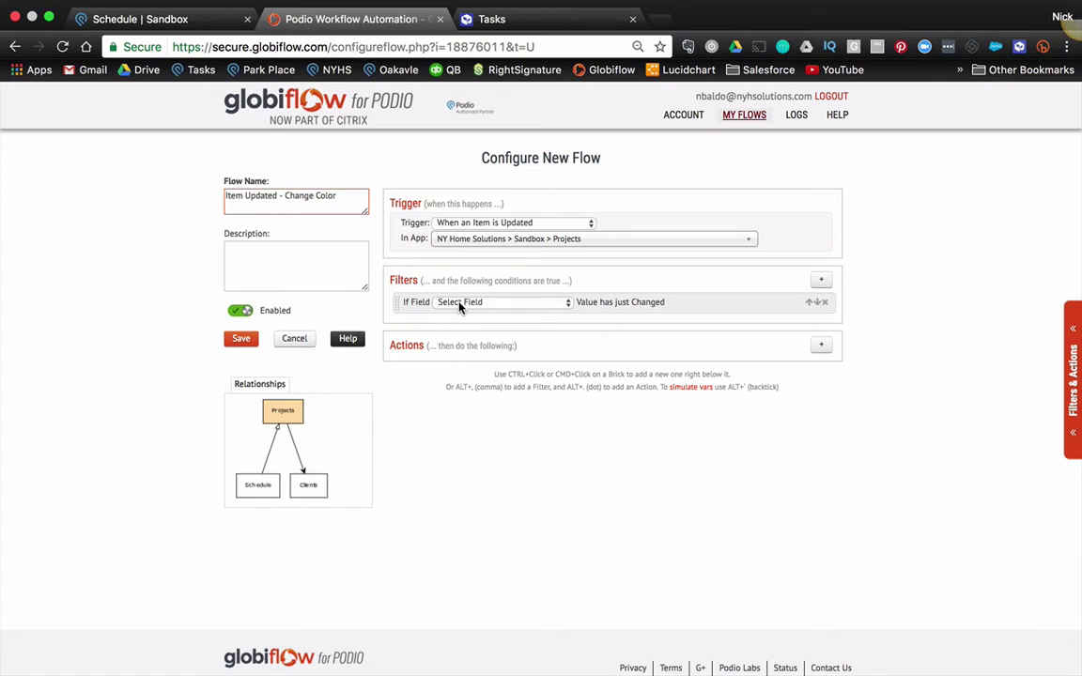
{"action": "left_click", "coordinate": [459, 305]}
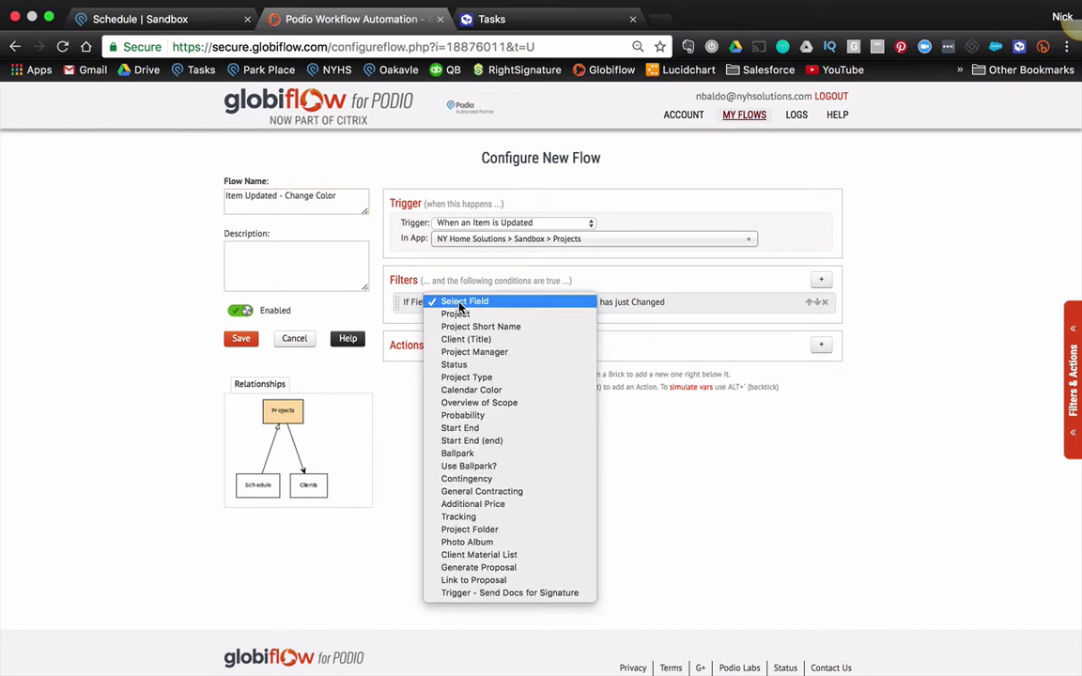
{"action": "left_click", "coordinate": [463, 390]}
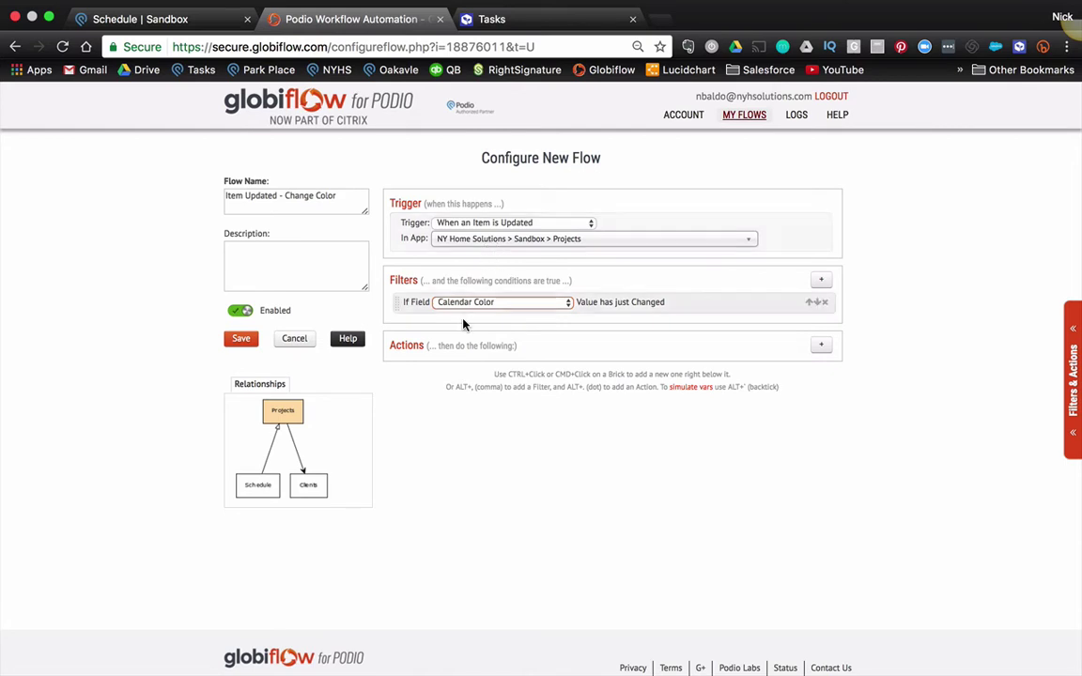
Add an Update All Referenced action targeting the Schedule app's work blocks.
{"action": "left_click", "coordinate": [821, 348]}
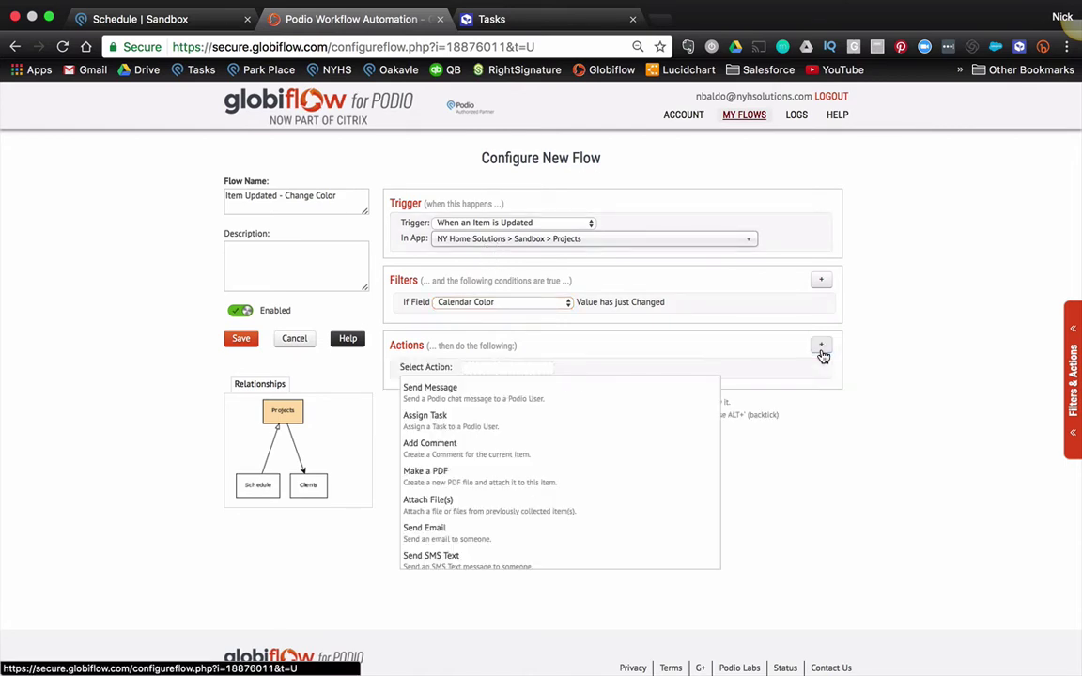
{"action": "type", "text": "update"}
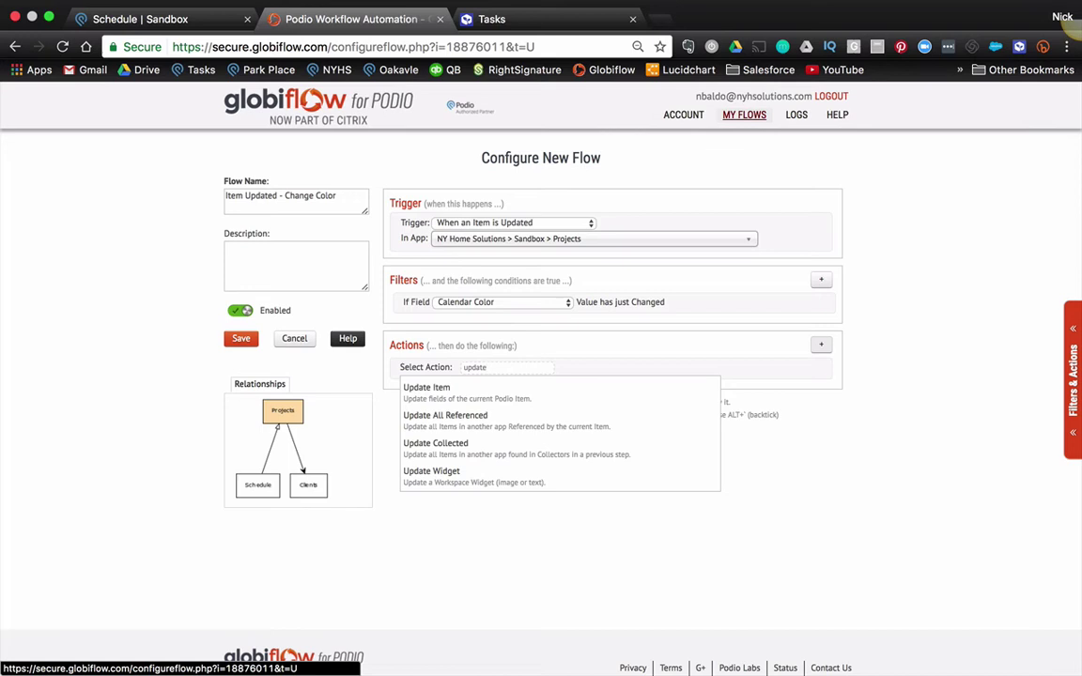
{"action": "left_click", "coordinate": [554, 426]}
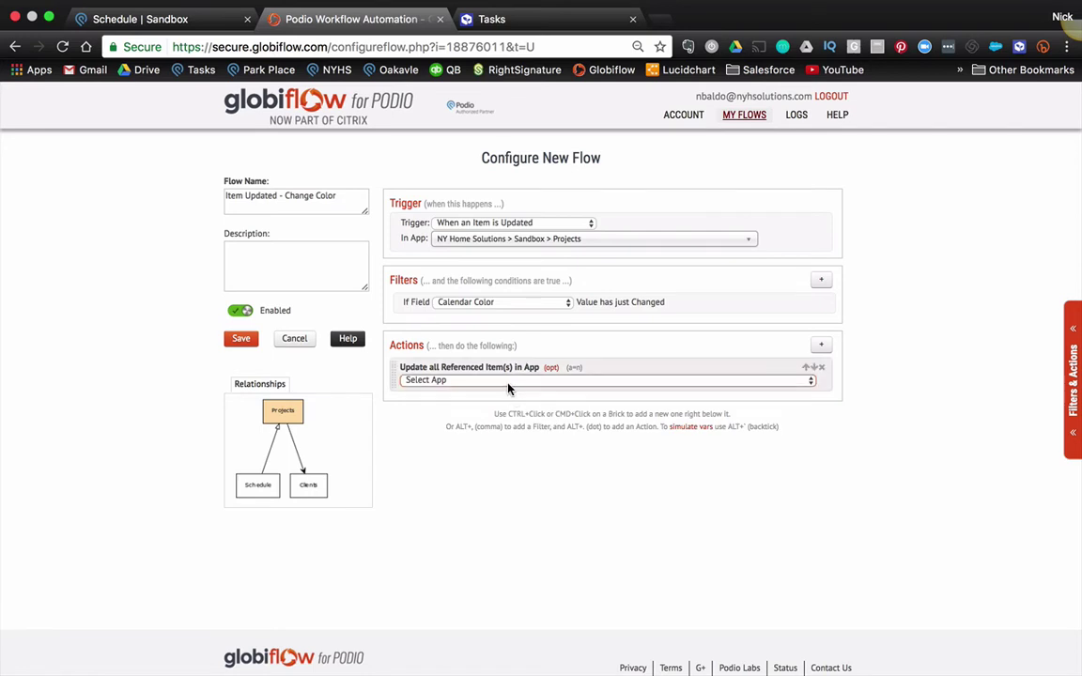
{"action": "left_click", "coordinate": [507, 381]}
{"action": "left_click", "coordinate": [515, 406]}
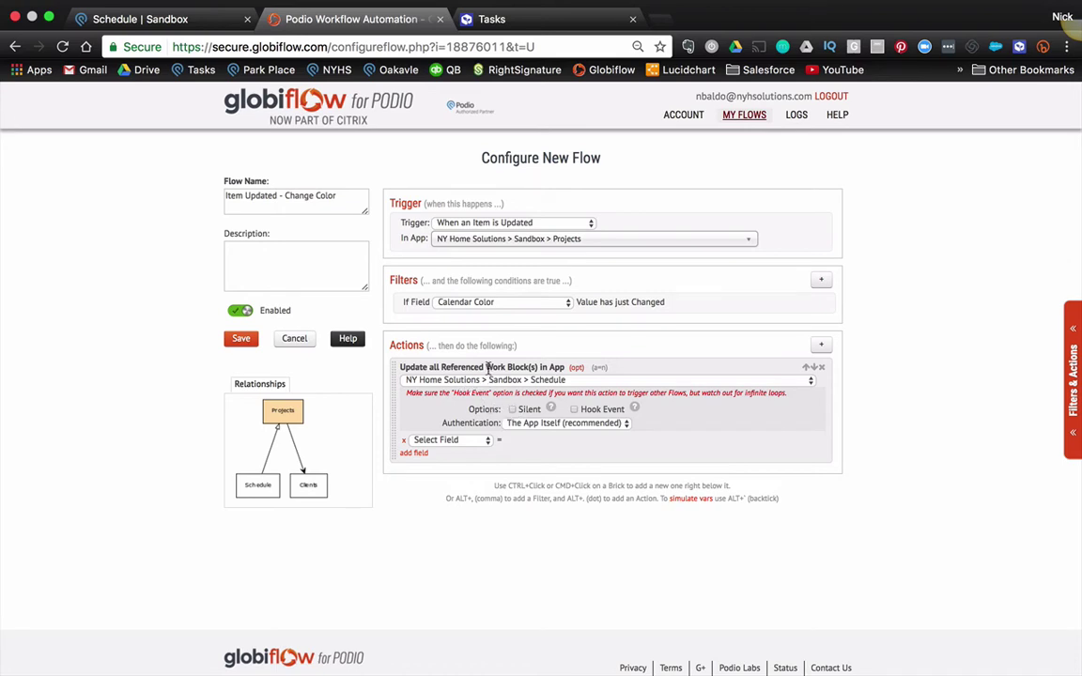
{"action": "left_click_drag", "start_coordinate": [487, 368], "coordinate": [536, 368]}
Set the work blocks' Calendar Color to the project's Calendar Color, with Silent enabled.
{"action": "left_click", "coordinate": [438, 440]}
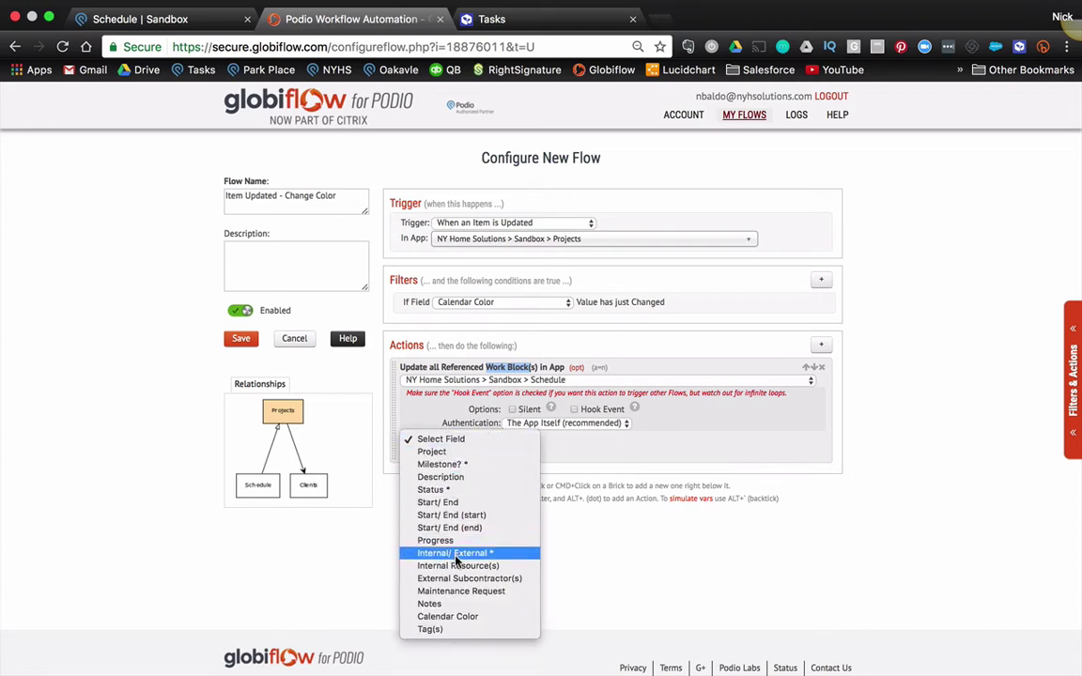
{"action": "left_click", "coordinate": [473, 620]}
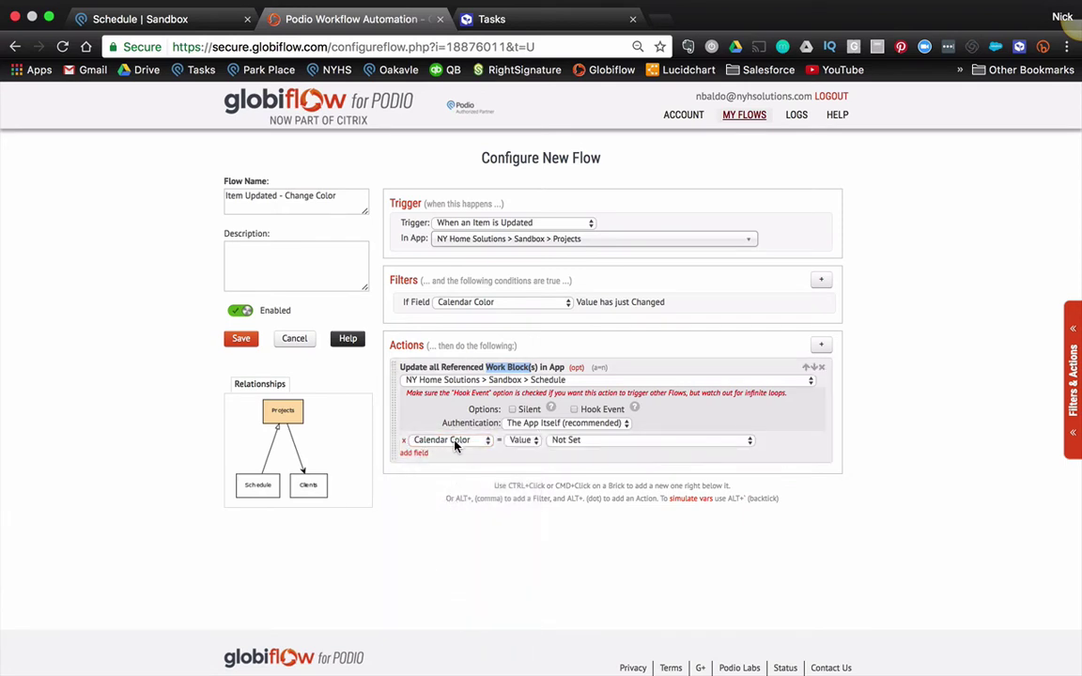
{"action": "left_click", "coordinate": [578, 441]}
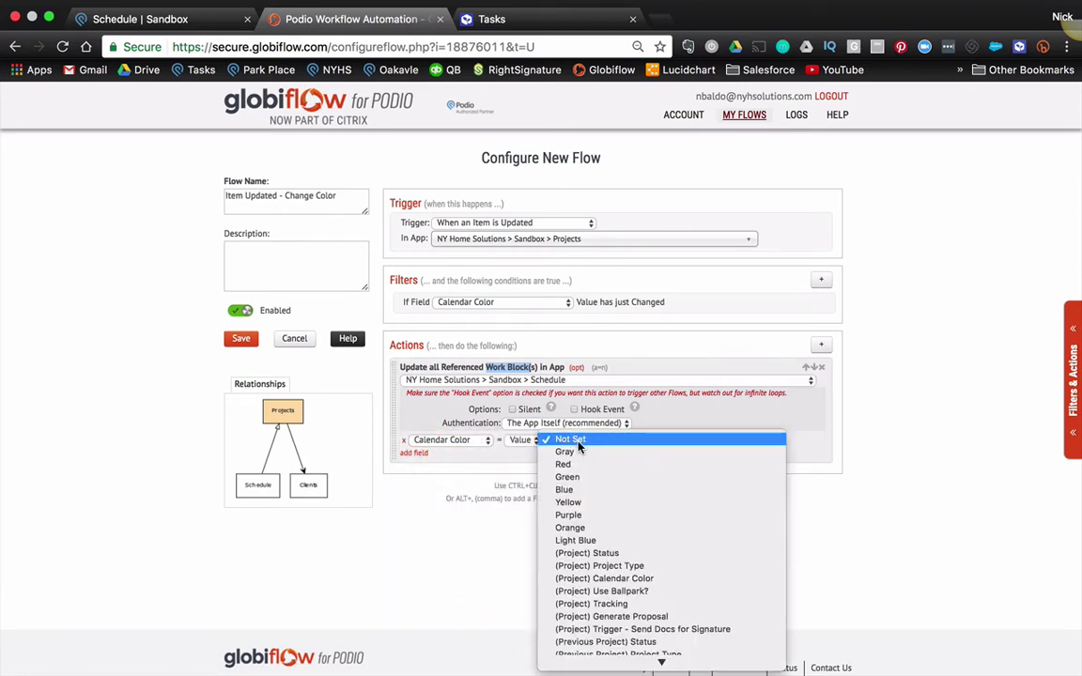
{"action": "scroll", "coordinate": [602, 544], "scroll_direction": "down", "scroll_amount": 2}
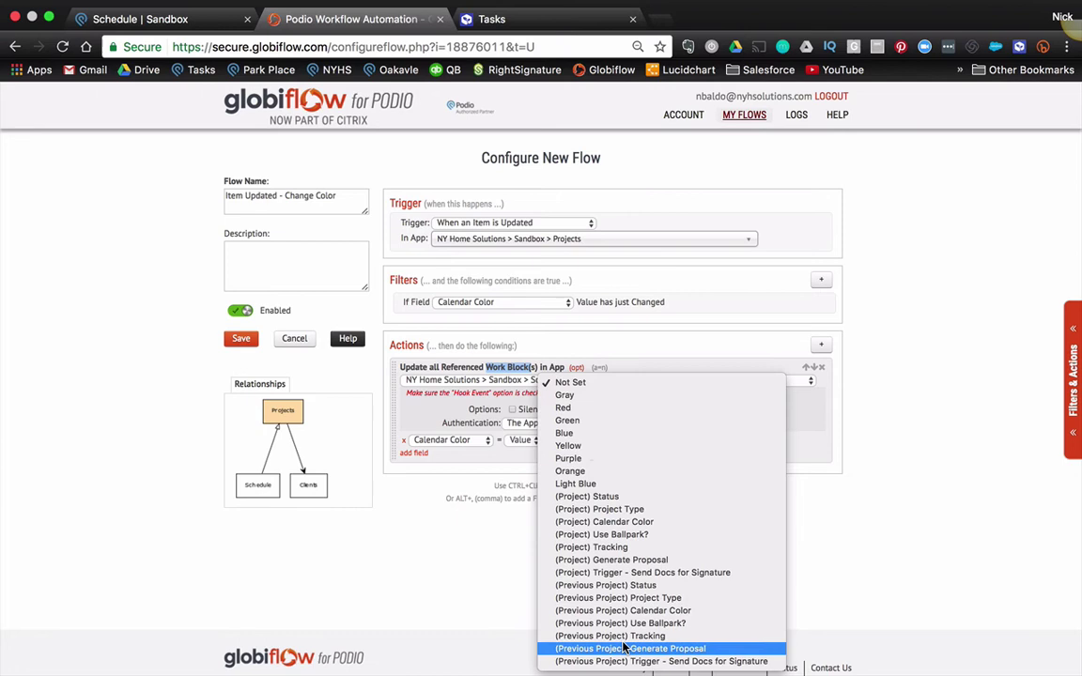
{"action": "left_click", "coordinate": [616, 523]}
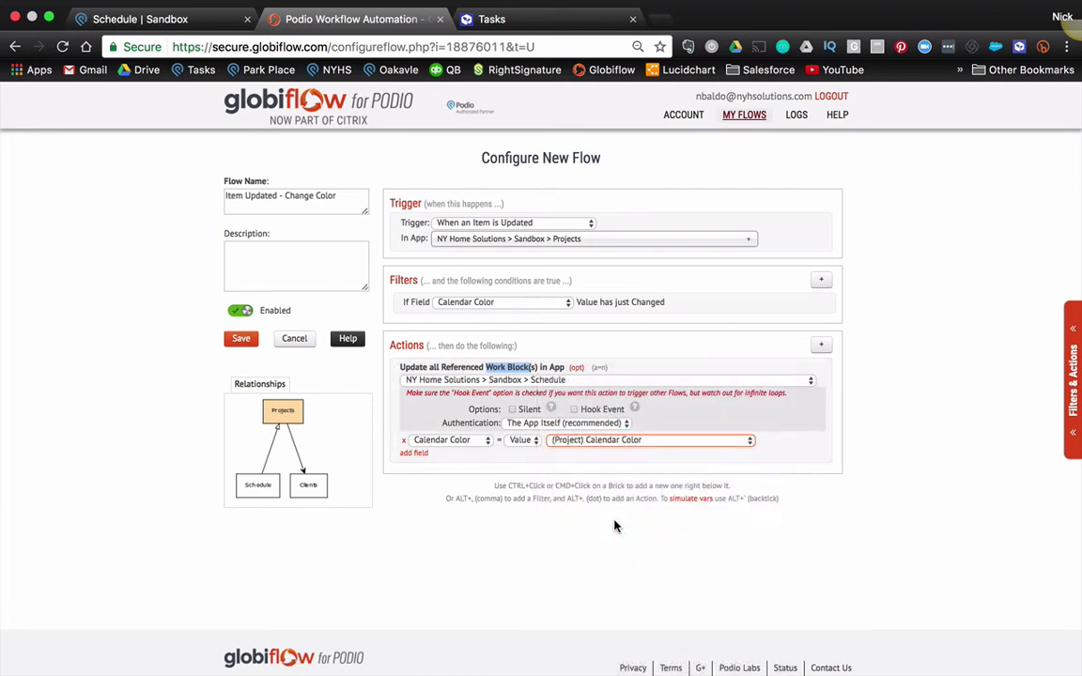
{"action": "left_click", "coordinate": [512, 411]}
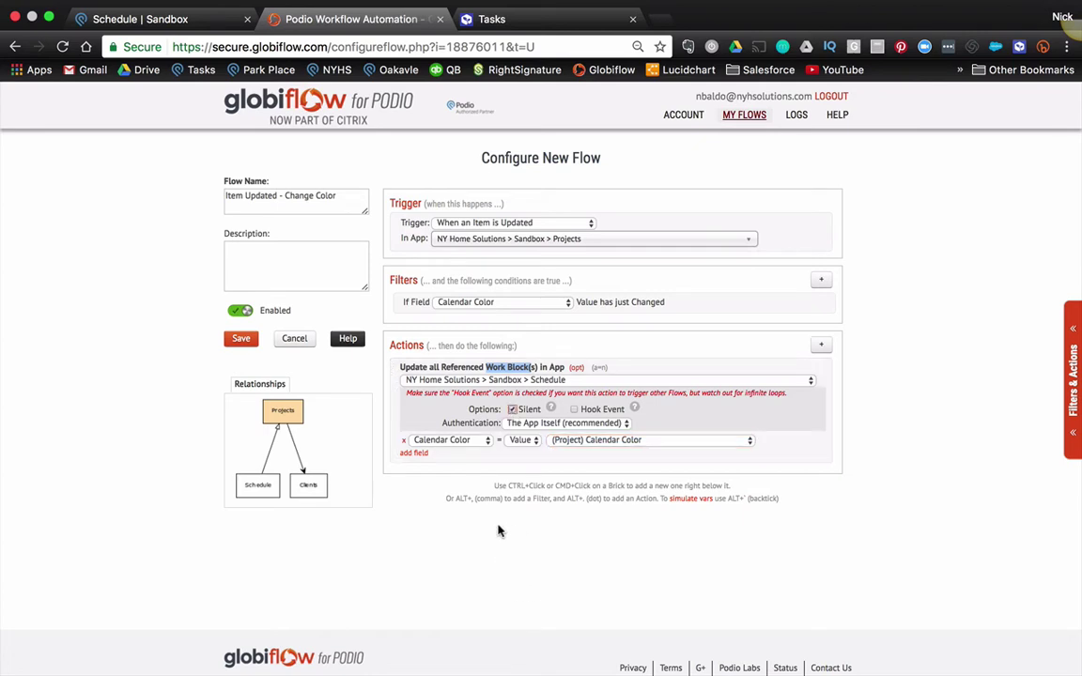
{"action": "left_click", "coordinate": [476, 577]}
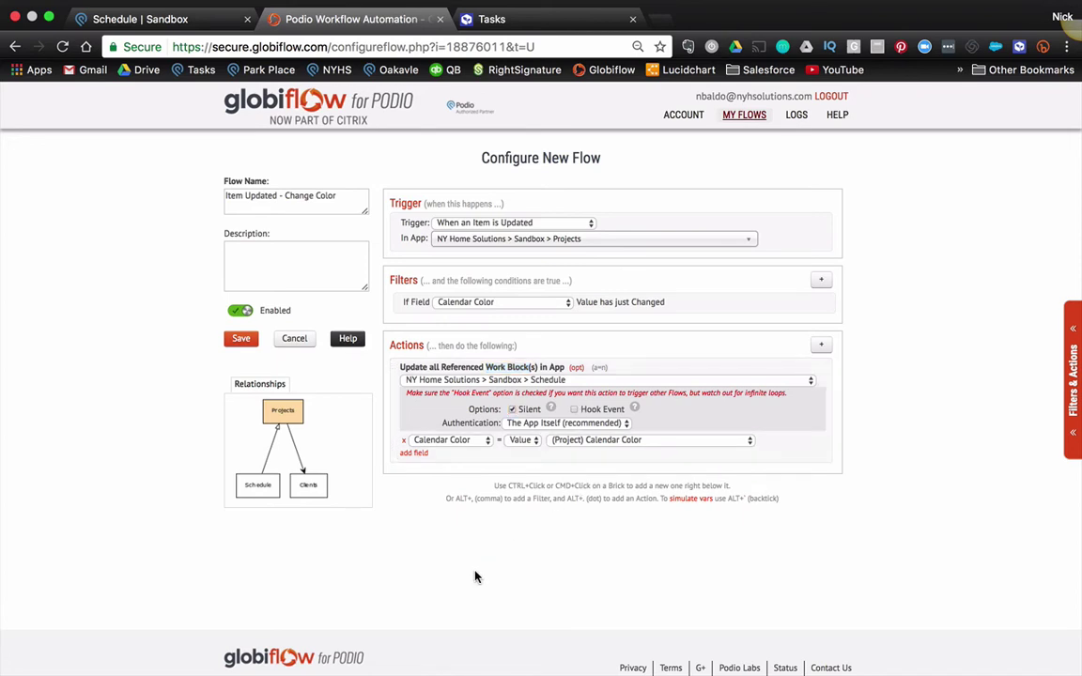
Save the Projects flow and start a Schedule flow 'Item Created - Calendar Color' triggered by Item Created.
{"action": "left_click", "coordinate": [239, 342]}
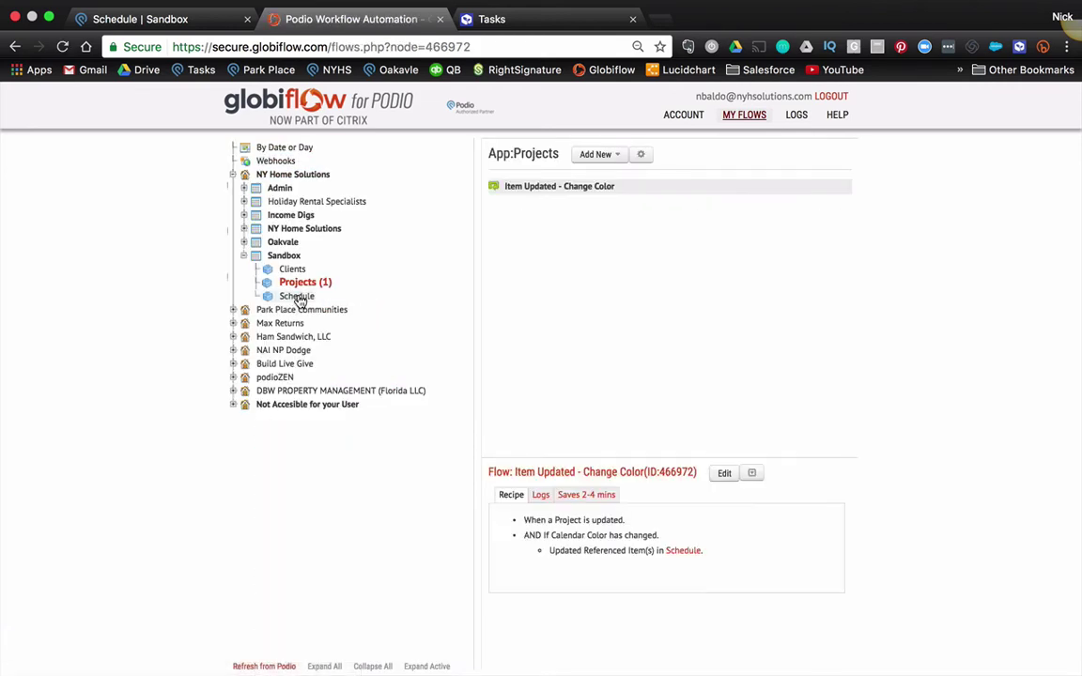
{"action": "left_click", "coordinate": [291, 297]}
{"action": "left_click", "coordinate": [601, 156]}
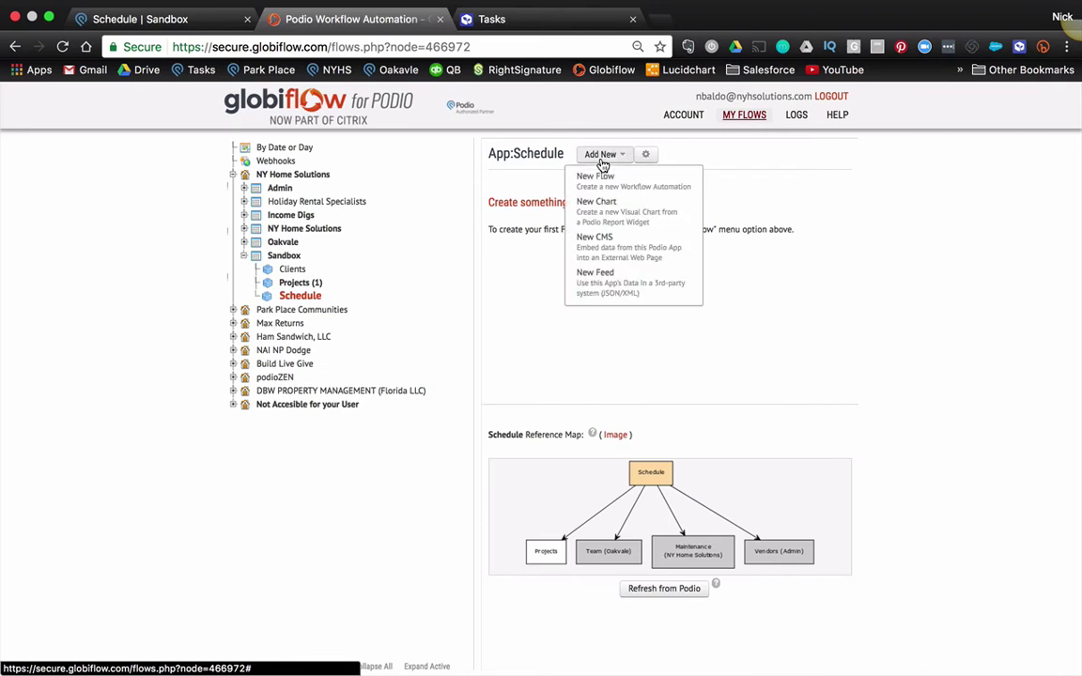
{"action": "left_click", "coordinate": [598, 178]}
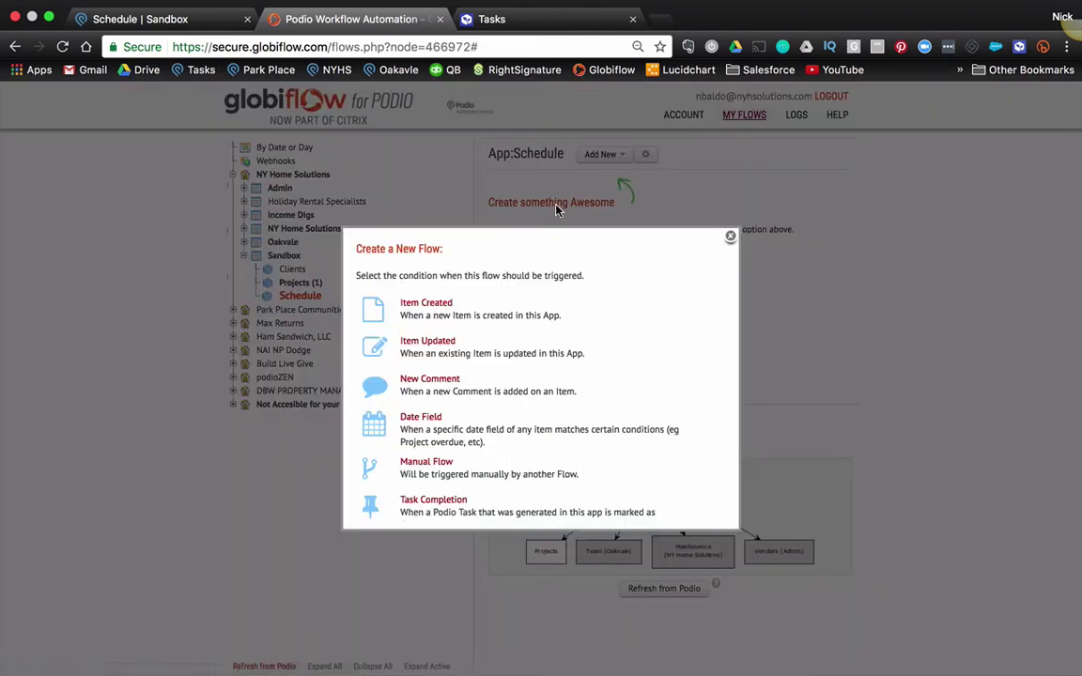
{"action": "left_click", "coordinate": [428, 305]}
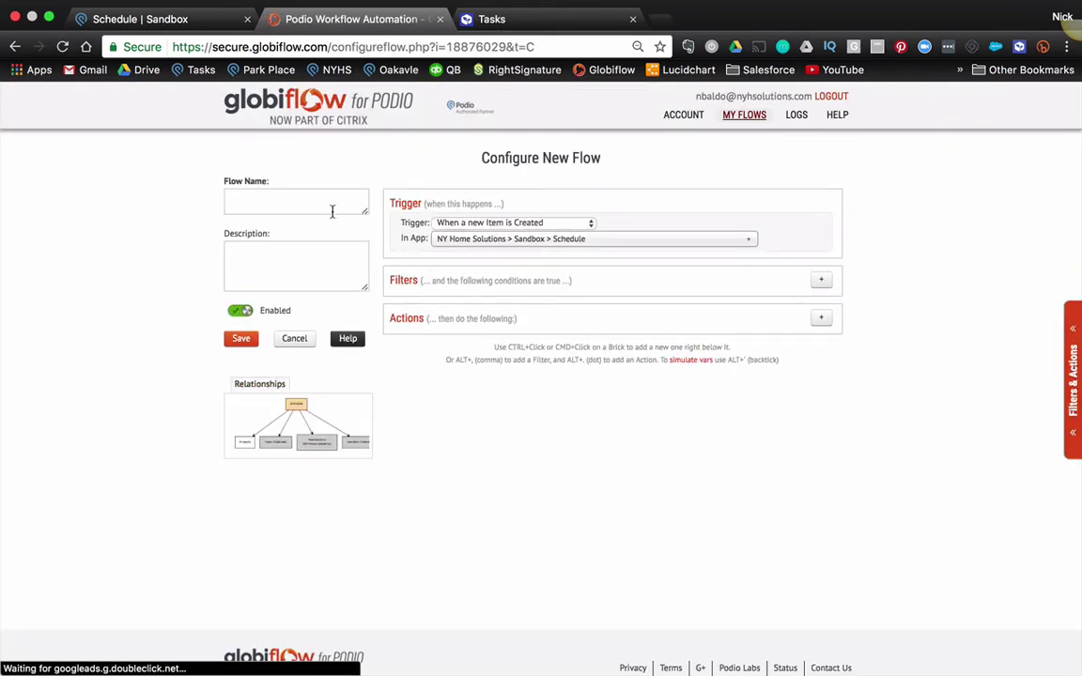
{"action": "left_click", "coordinate": [331, 203]}
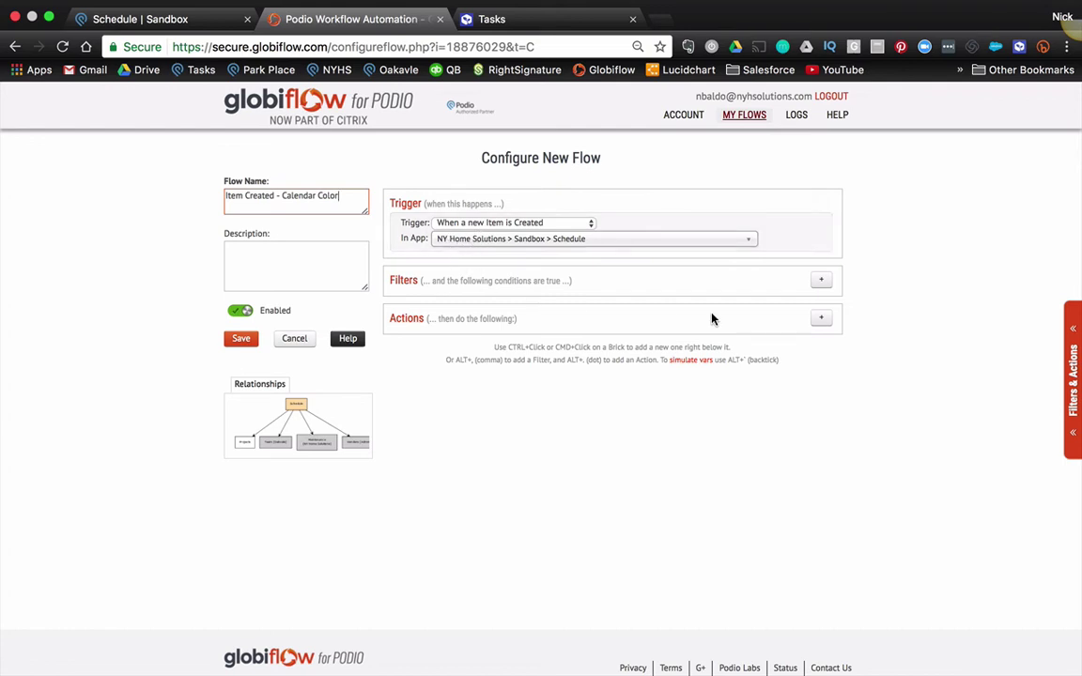
Add a Get Referenced Item(s) action from Sandbox Projects, FORWARD via (Work Block) Project.
{"action": "left_click", "coordinate": [821, 318]}
{"action": "type", "text": "get"}
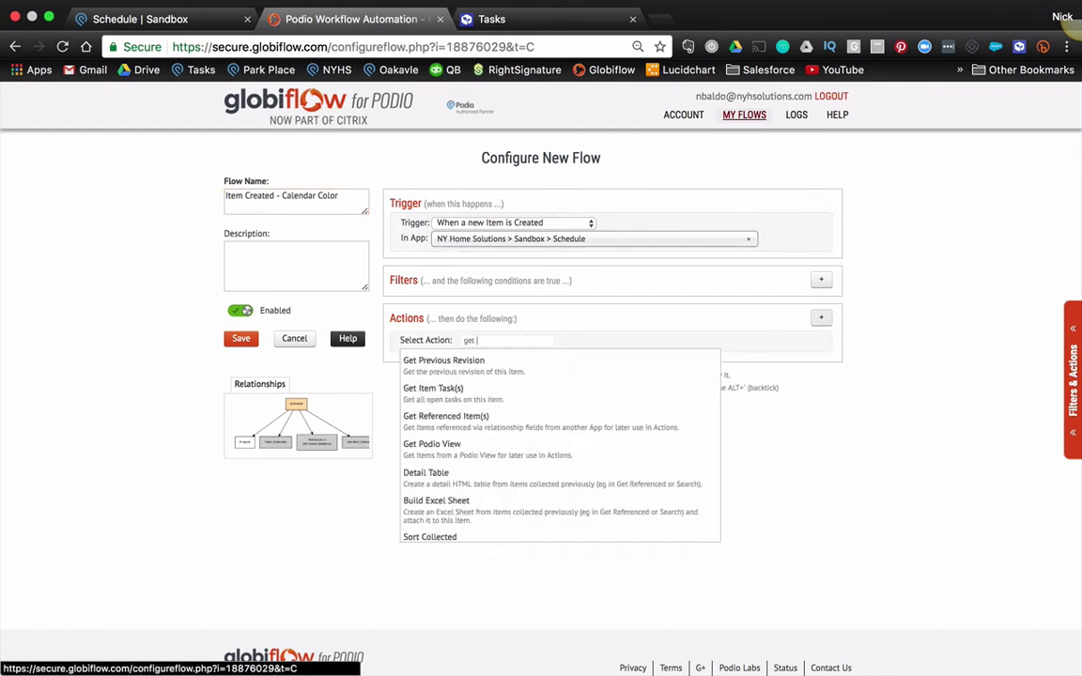
{"action": "left_click", "coordinate": [447, 419]}
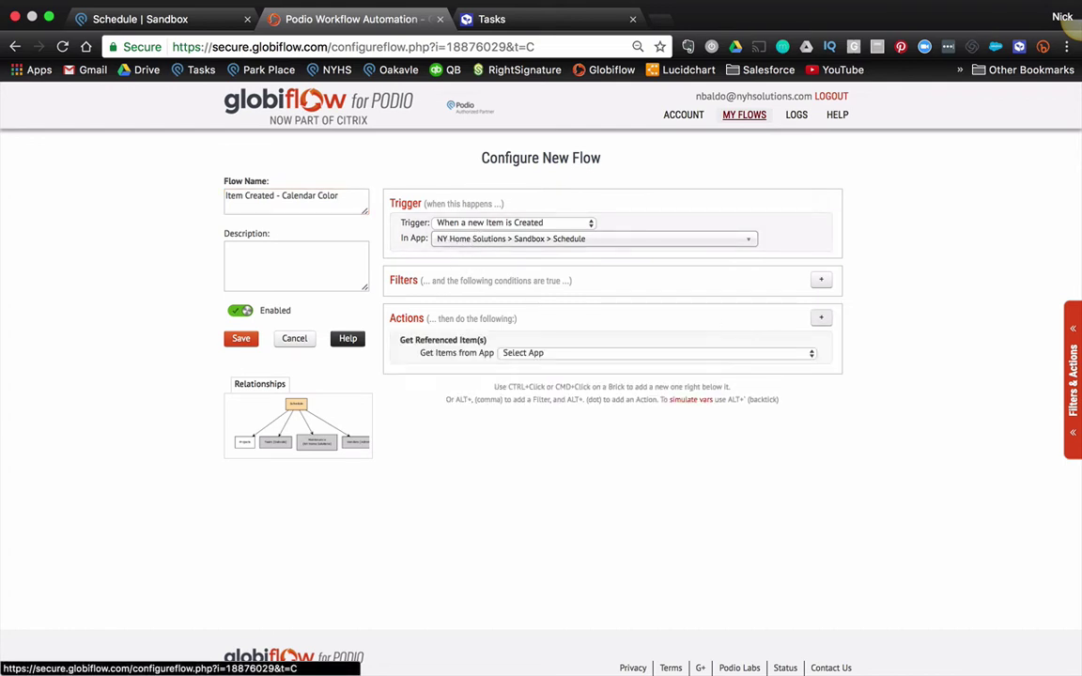
{"action": "left_click", "coordinate": [686, 353]}
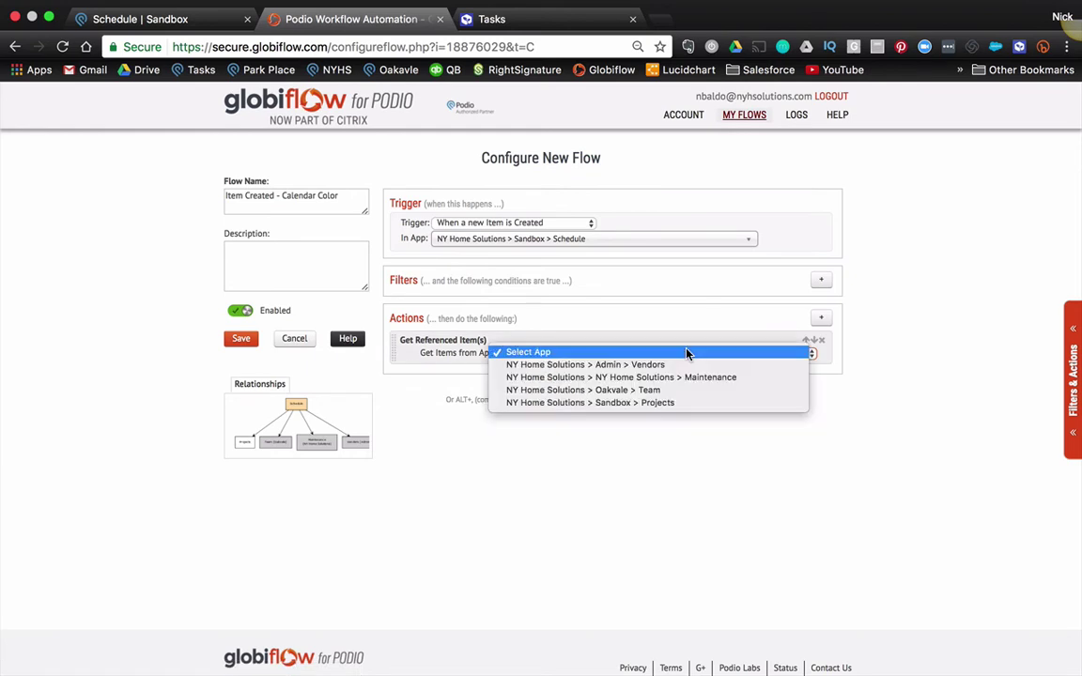
{"action": "left_click", "coordinate": [666, 404]}
{"action": "left_click", "coordinate": [545, 366]}
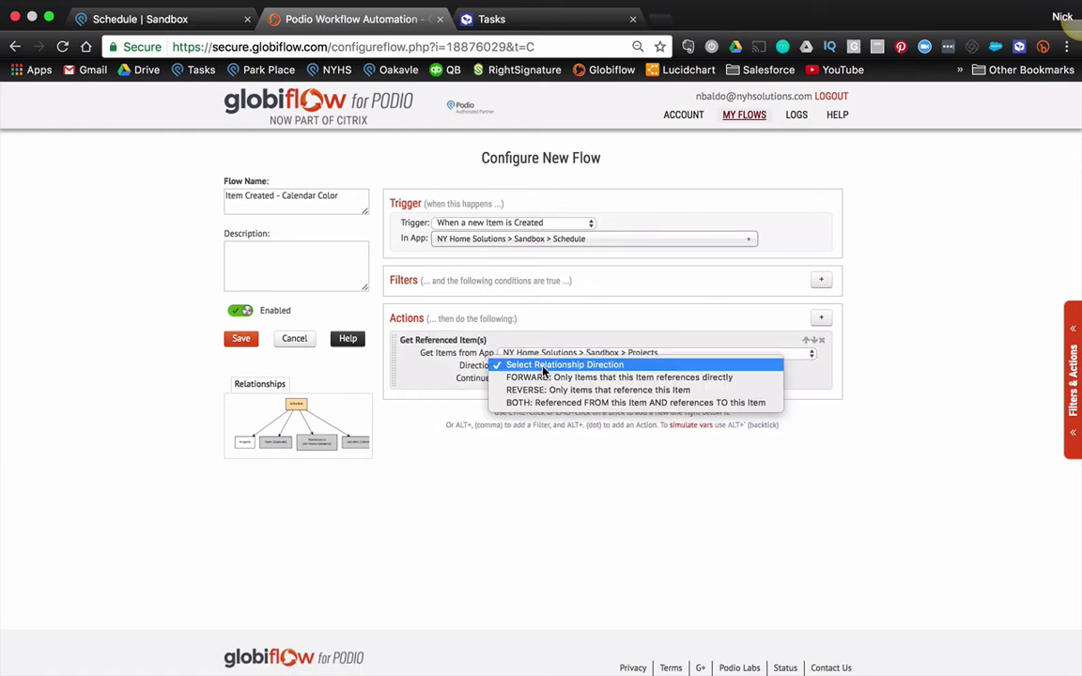
{"action": "left_click", "coordinate": [538, 381]}
{"action": "left_click", "coordinate": [528, 378]}
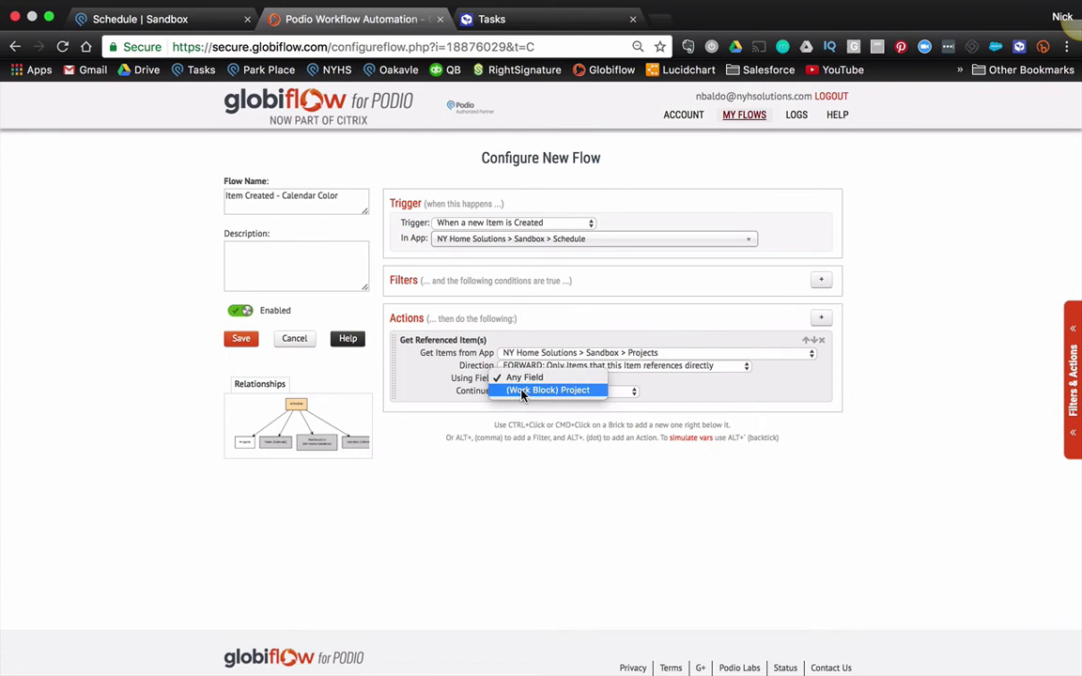
{"action": "left_click", "coordinate": [526, 391]}
Add a silent Update Item setting Calendar Color to Ref (Project) Calendar Color, then save the flow.
{"action": "left_click", "coordinate": [435, 395], "text": "super"}
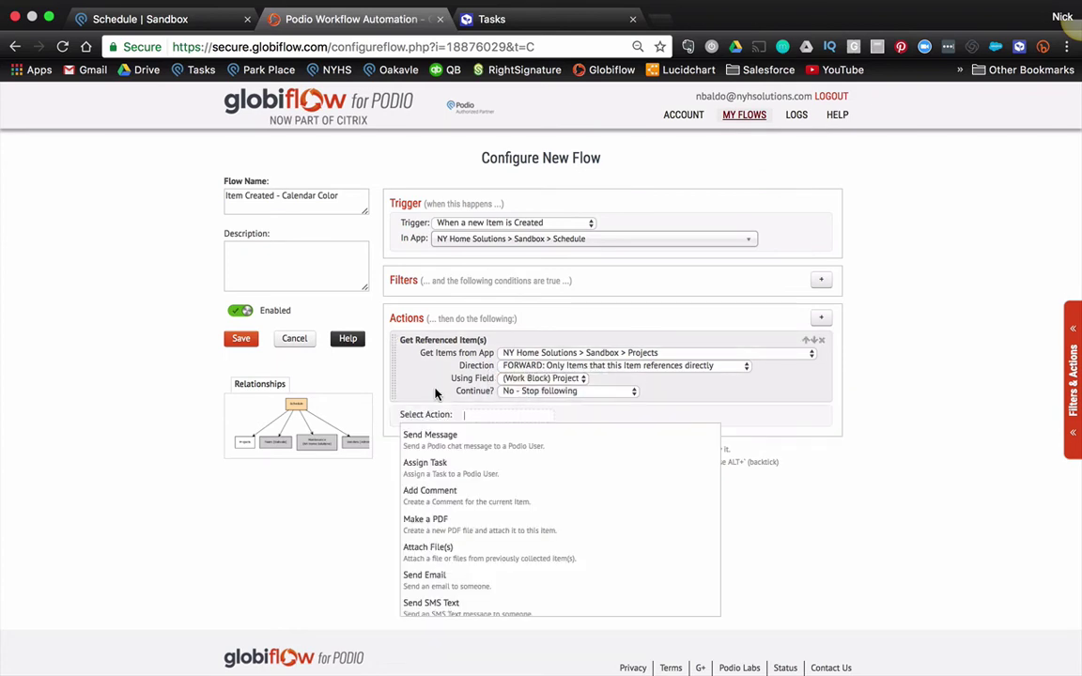
{"action": "type", "text": "update"}
{"action": "key", "text": "Return"}
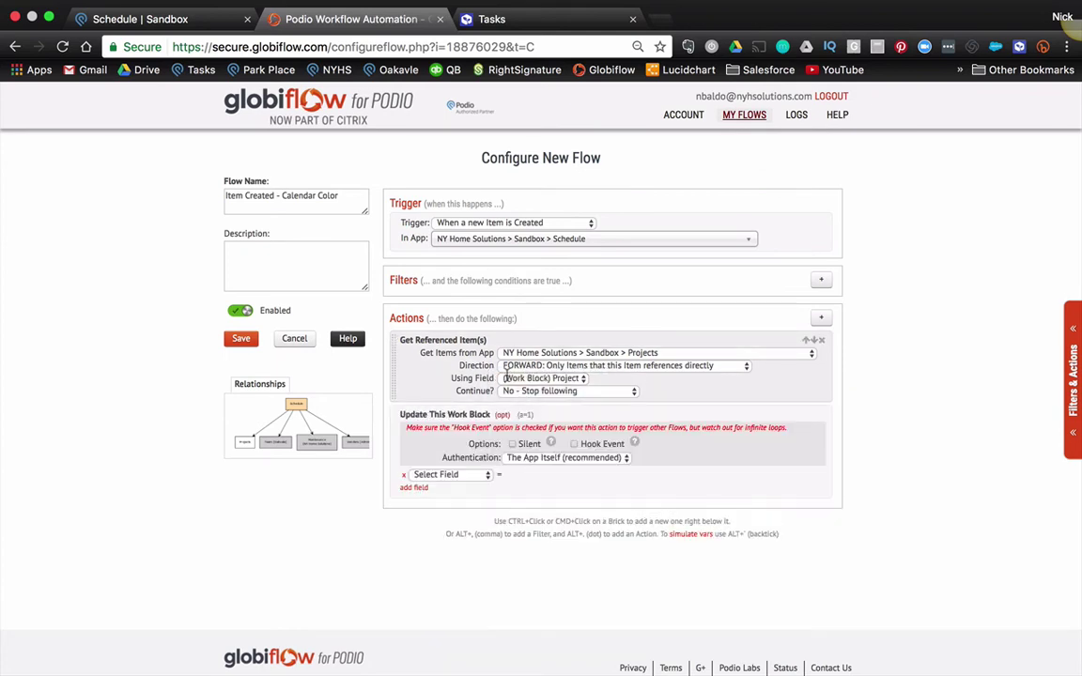
{"action": "left_click", "coordinate": [512, 445]}
{"action": "left_click", "coordinate": [484, 476]}
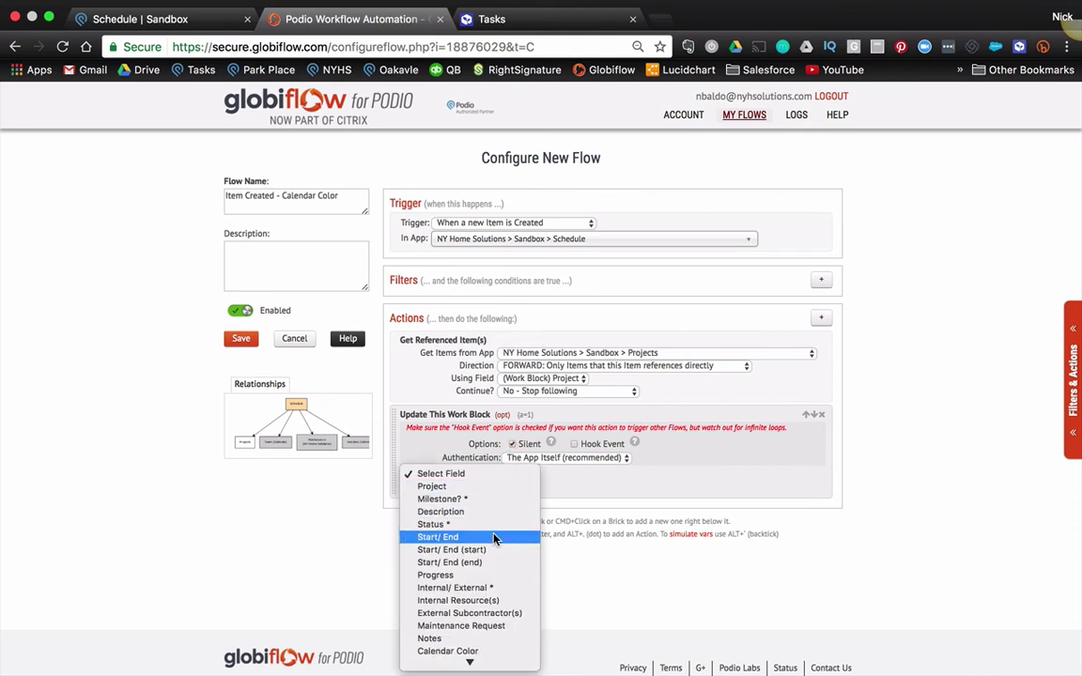
{"action": "left_click", "coordinate": [447, 648]}
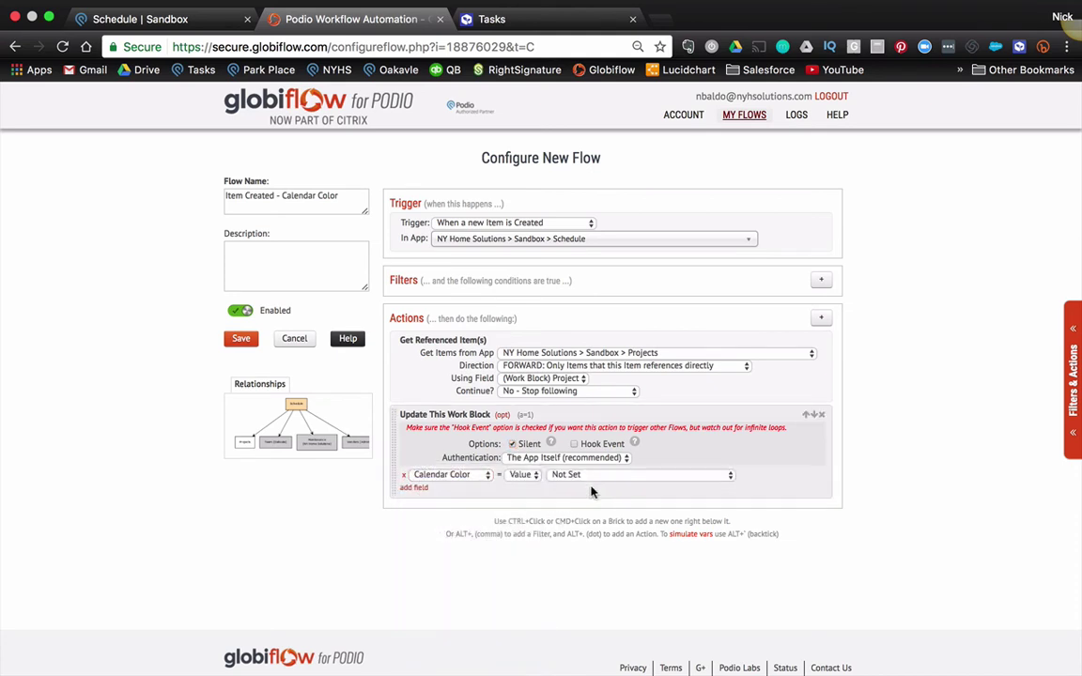
{"action": "left_click", "coordinate": [604, 476]}
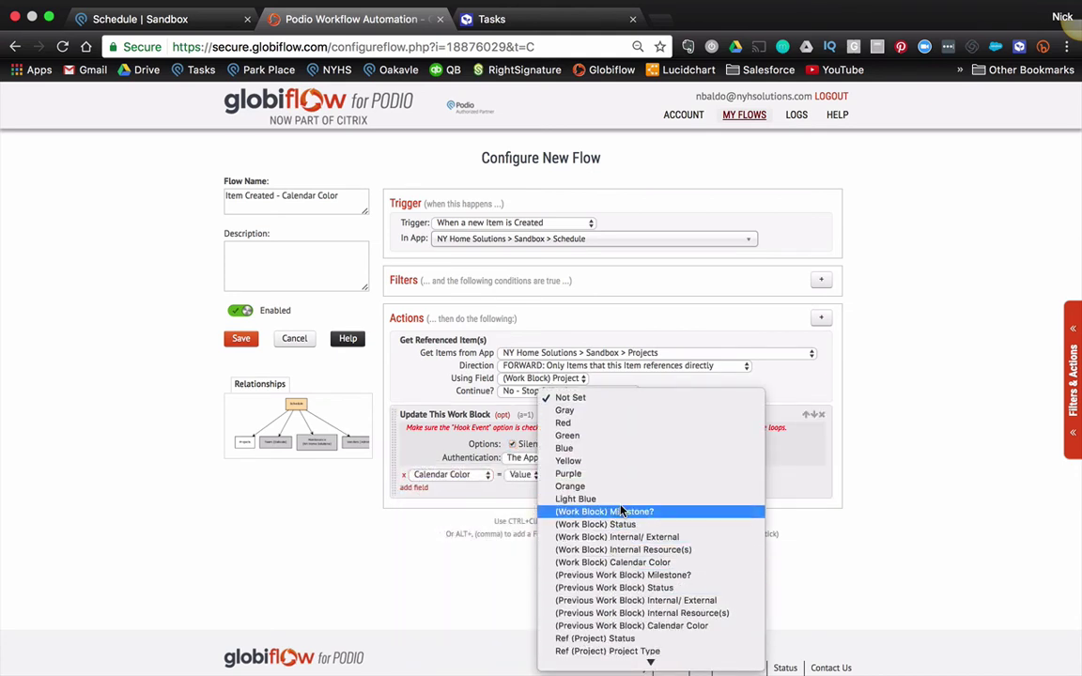
{"action": "scroll", "coordinate": [610, 589], "scroll_direction": "down", "scroll_amount": 3}
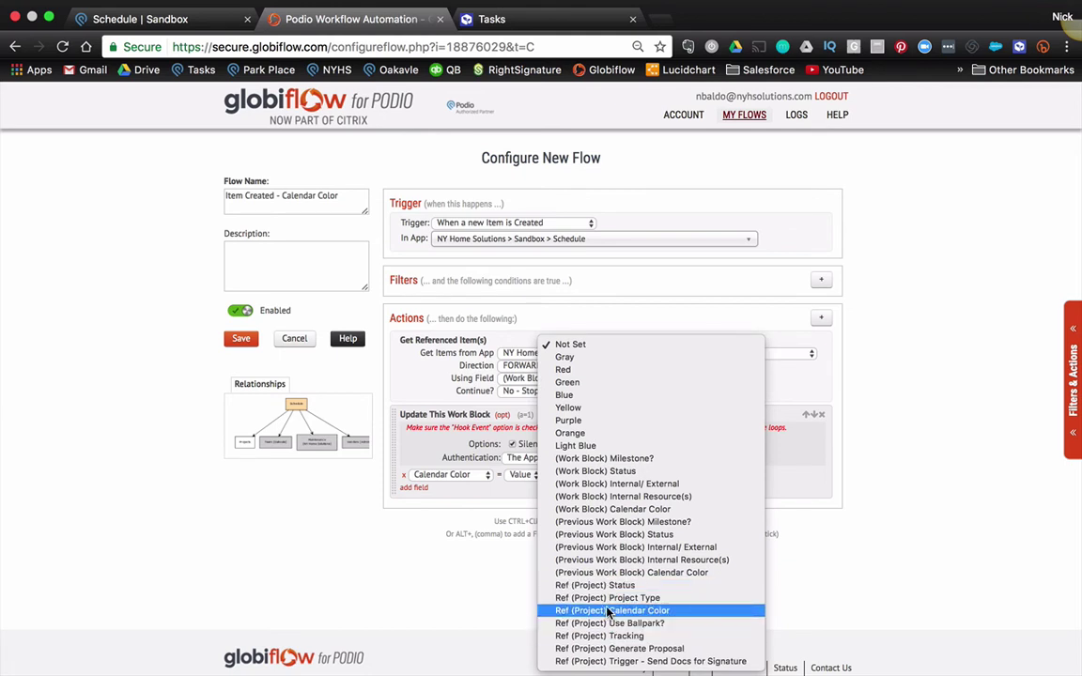
{"action": "left_click", "coordinate": [609, 611]}
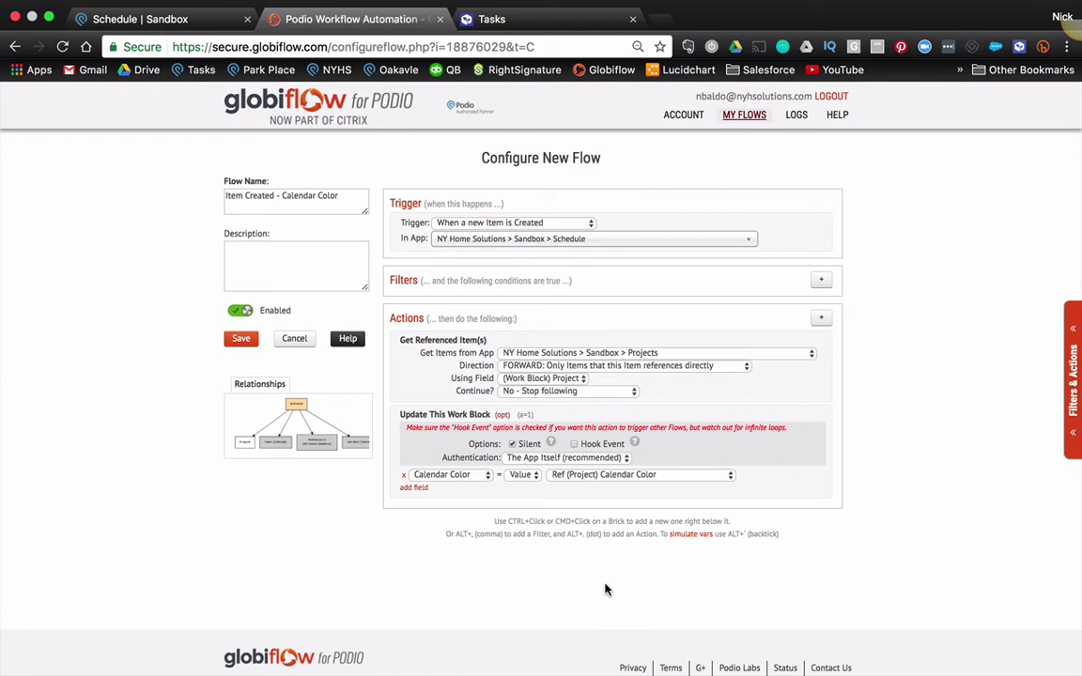
{"action": "left_click", "coordinate": [242, 339]}
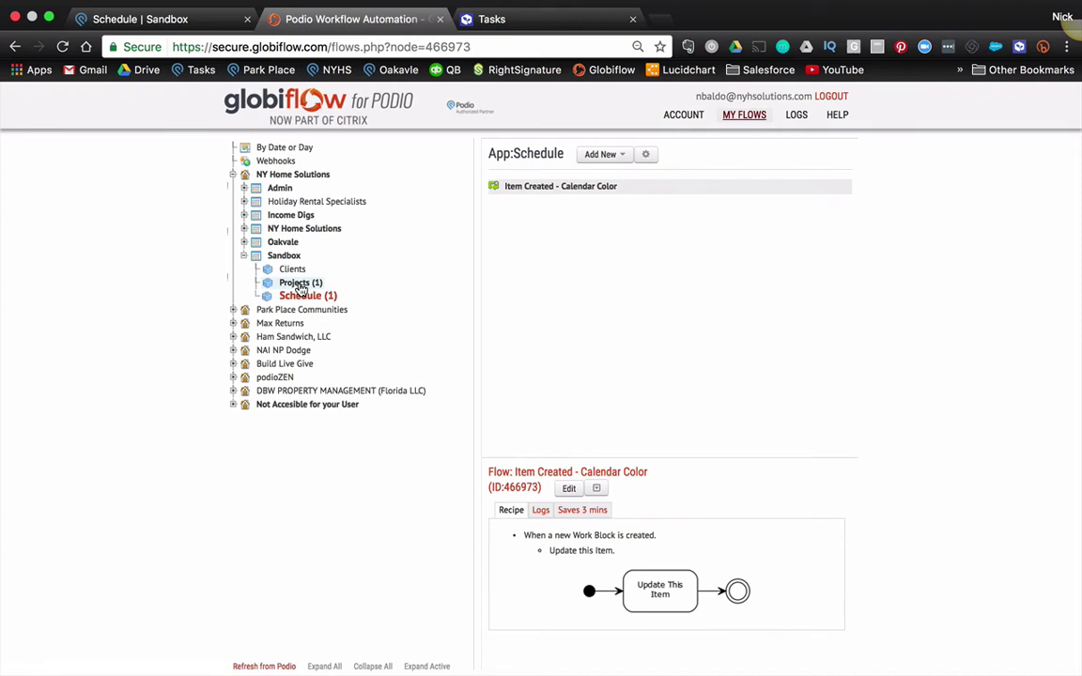
Return to the Podio Schedule and switch the calendar to the 34 Long view.
{"action": "left_click", "coordinate": [129, 27]}
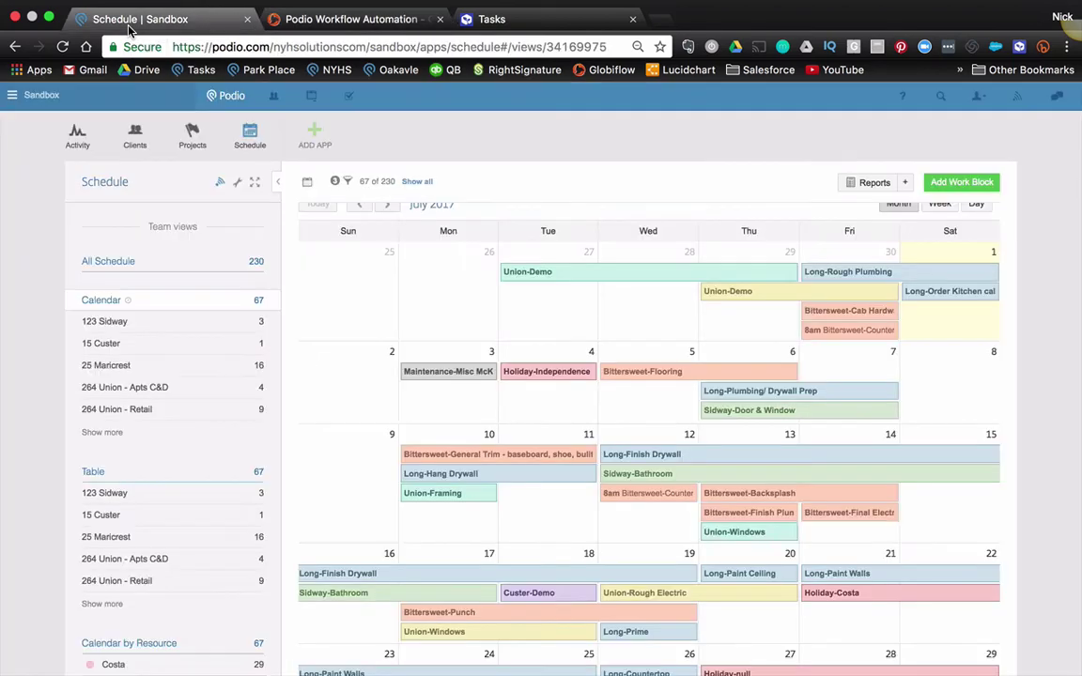
{"action": "scroll", "coordinate": [623, 474], "scroll_direction": "down", "scroll_amount": 1}
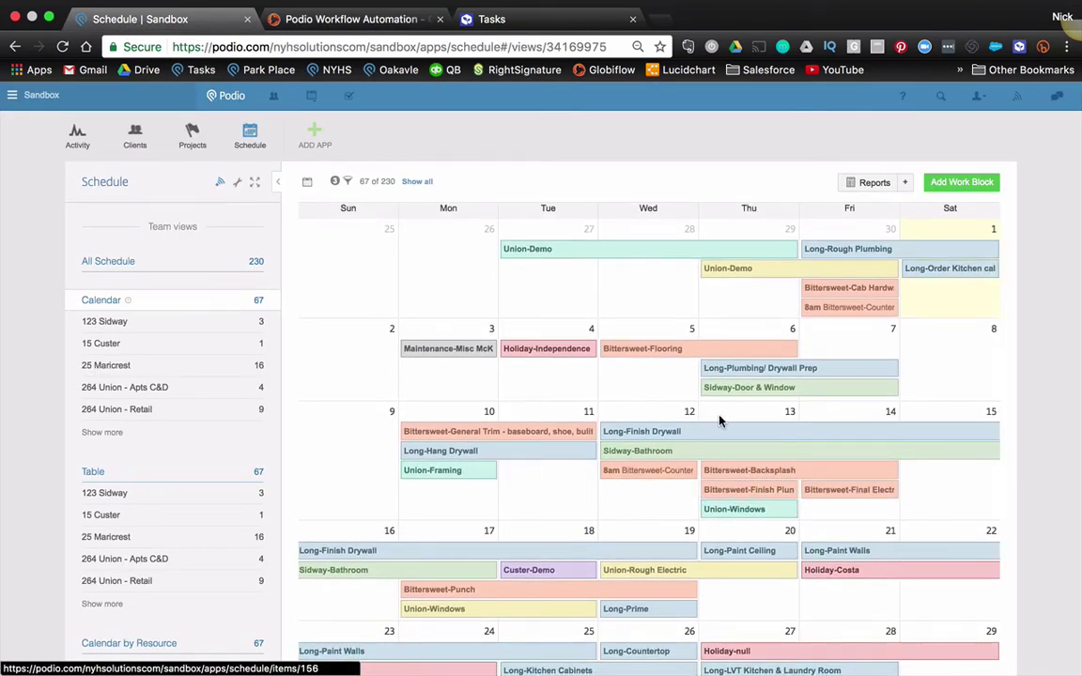
{"action": "scroll", "coordinate": [720, 421], "scroll_direction": "down", "scroll_amount": 3}
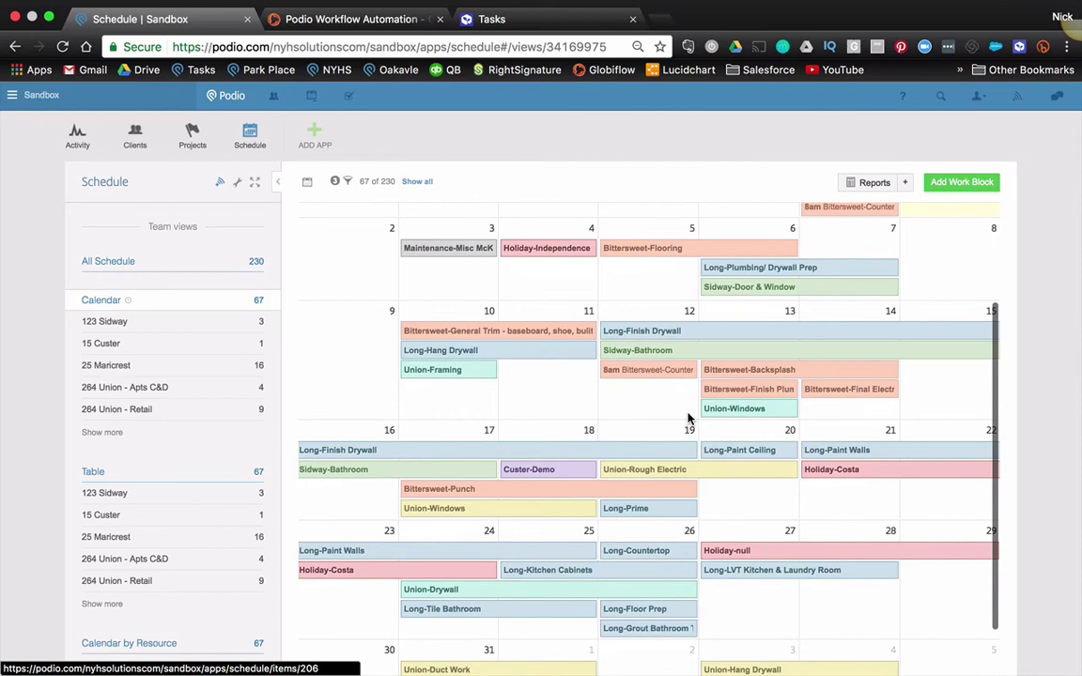
{"action": "scroll", "coordinate": [689, 419], "scroll_direction": "up", "scroll_amount": 2}
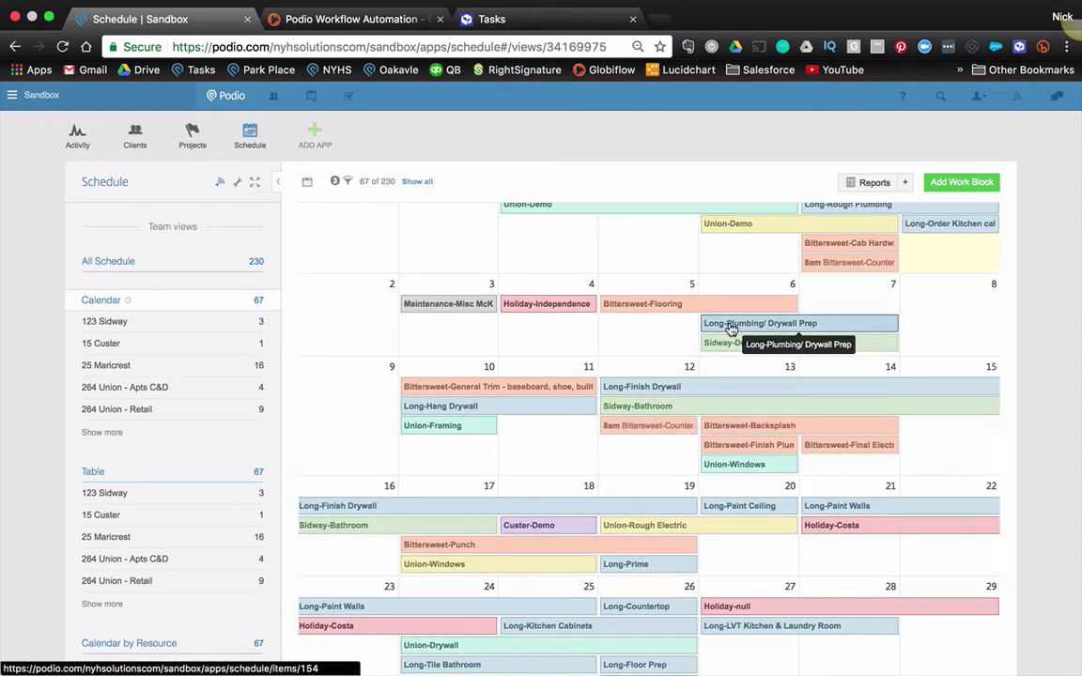
{"action": "scroll", "coordinate": [731, 329], "scroll_direction": "up", "scroll_amount": 1}
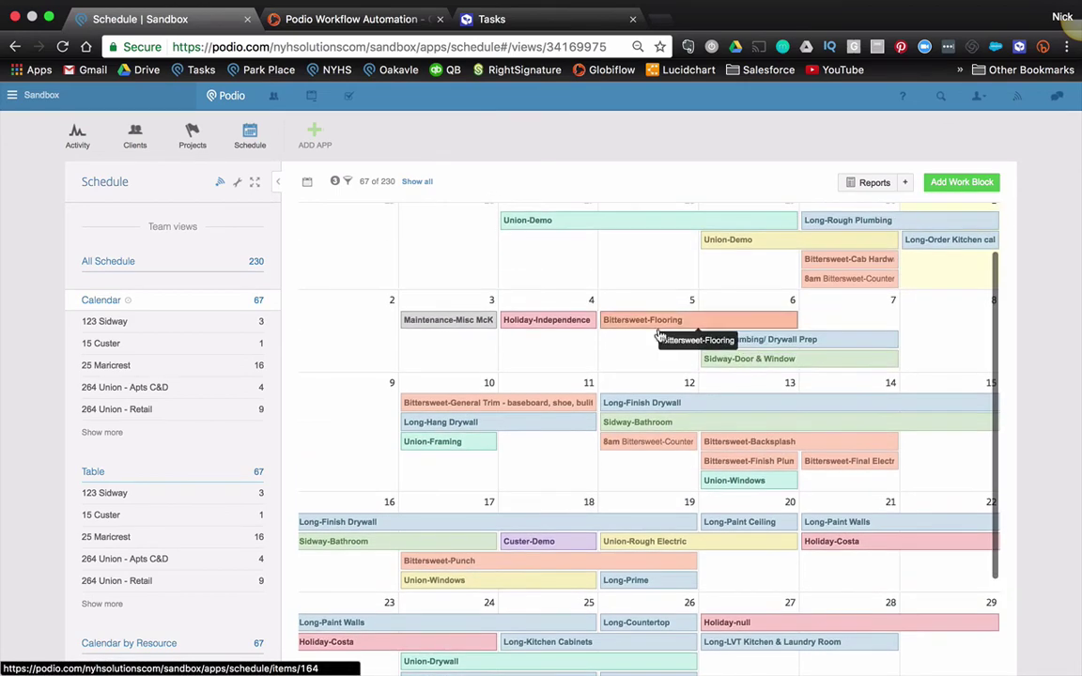
{"action": "left_click", "coordinate": [98, 433]}
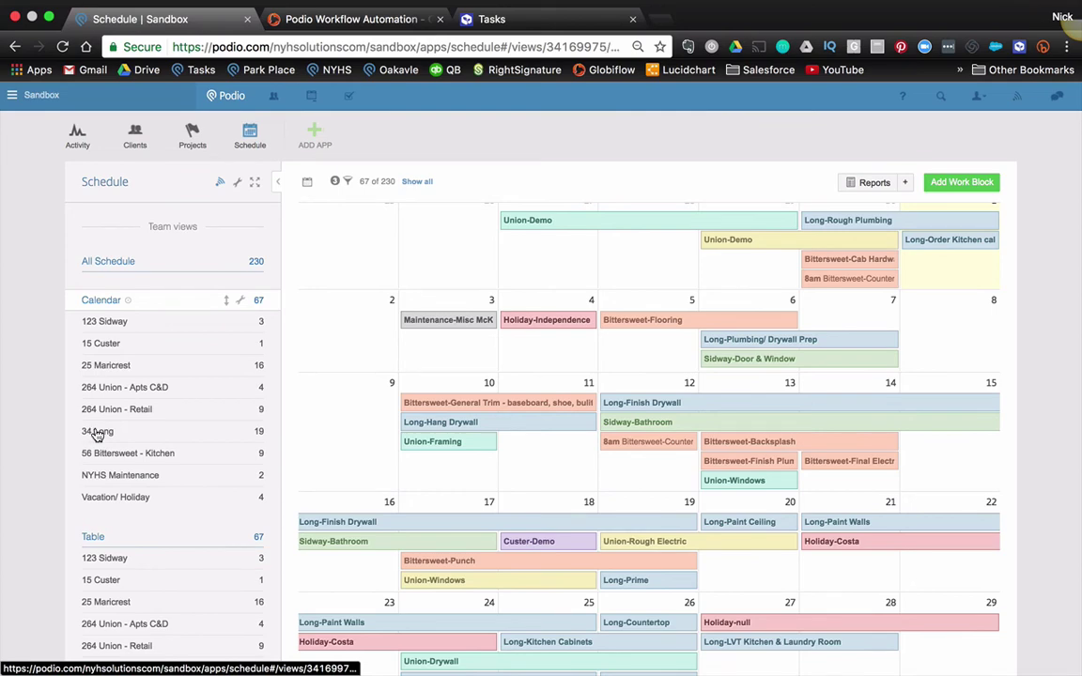
{"action": "left_click", "coordinate": [98, 432]}
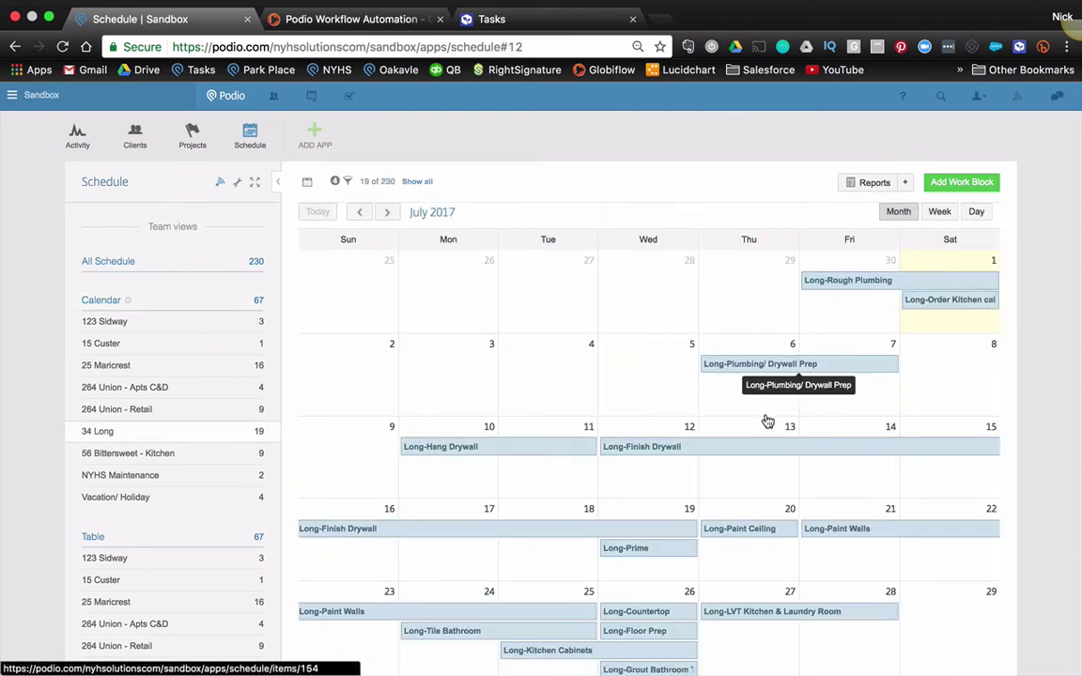
{"action": "scroll", "coordinate": [768, 422], "scroll_direction": "down", "scroll_amount": 2}
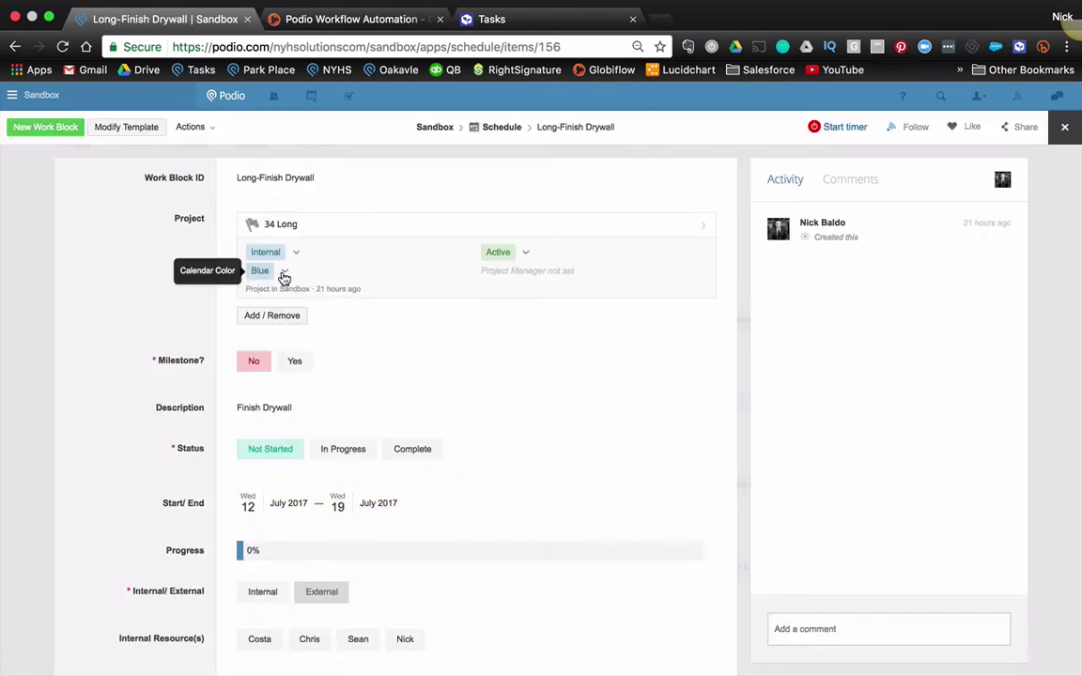
Set the 34 Long project's Calendar Color to Light Blue and close Long-Finish Drywall.
{"action": "left_click", "coordinate": [284, 272]}
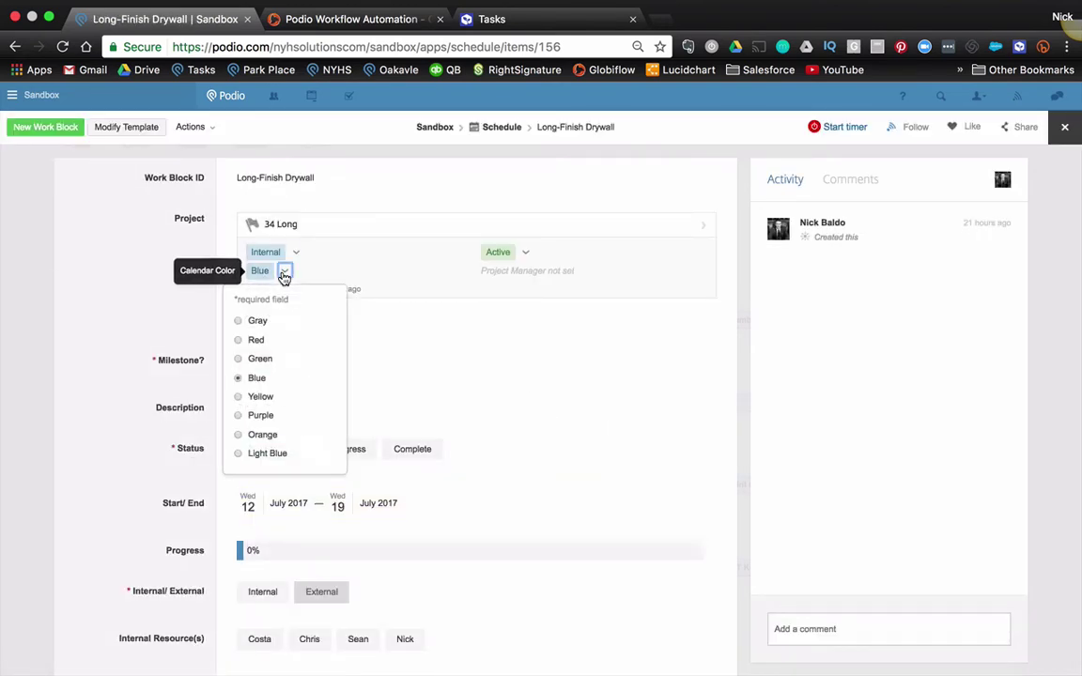
{"action": "left_click", "coordinate": [238, 454]}
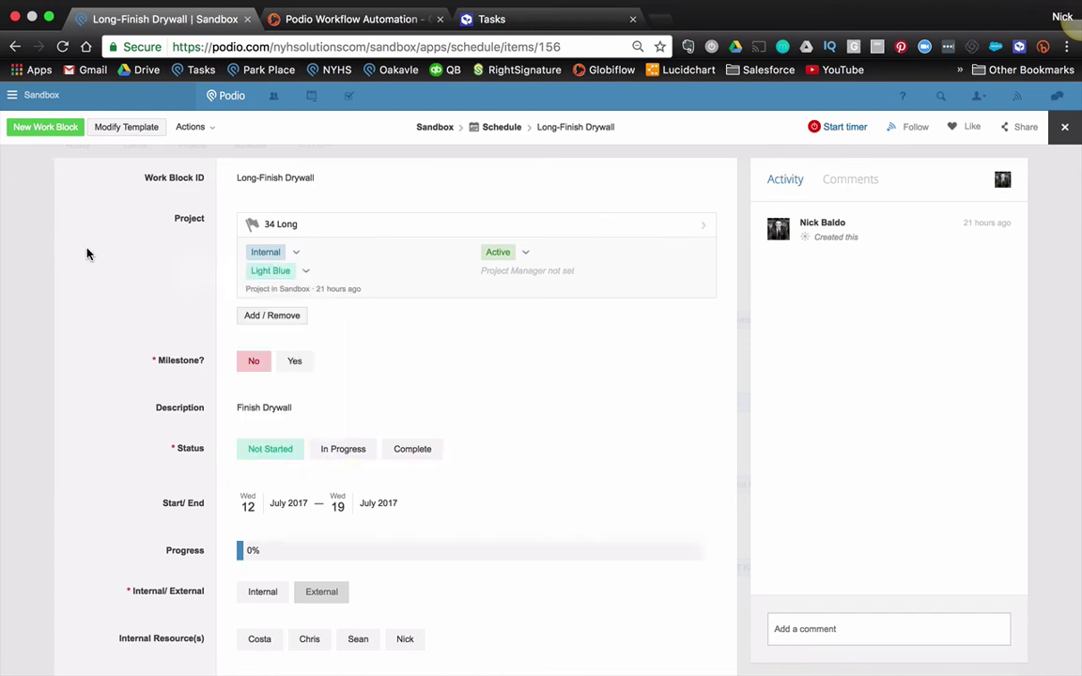
{"action": "left_click", "coordinate": [33, 293]}
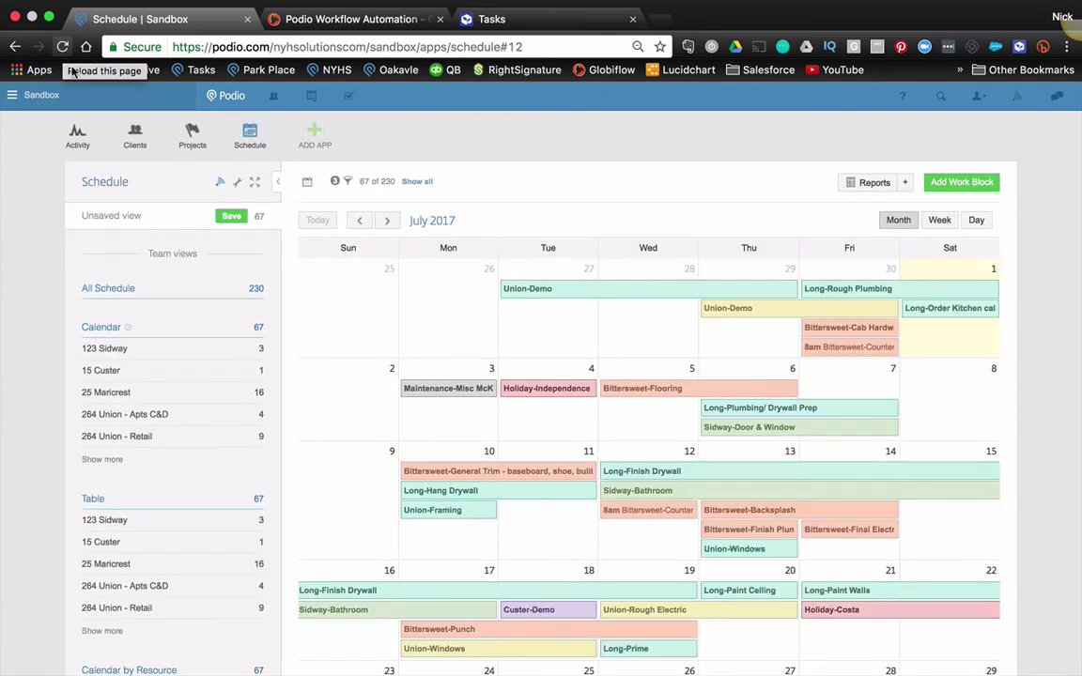
{"action": "left_click", "coordinate": [104, 459]}
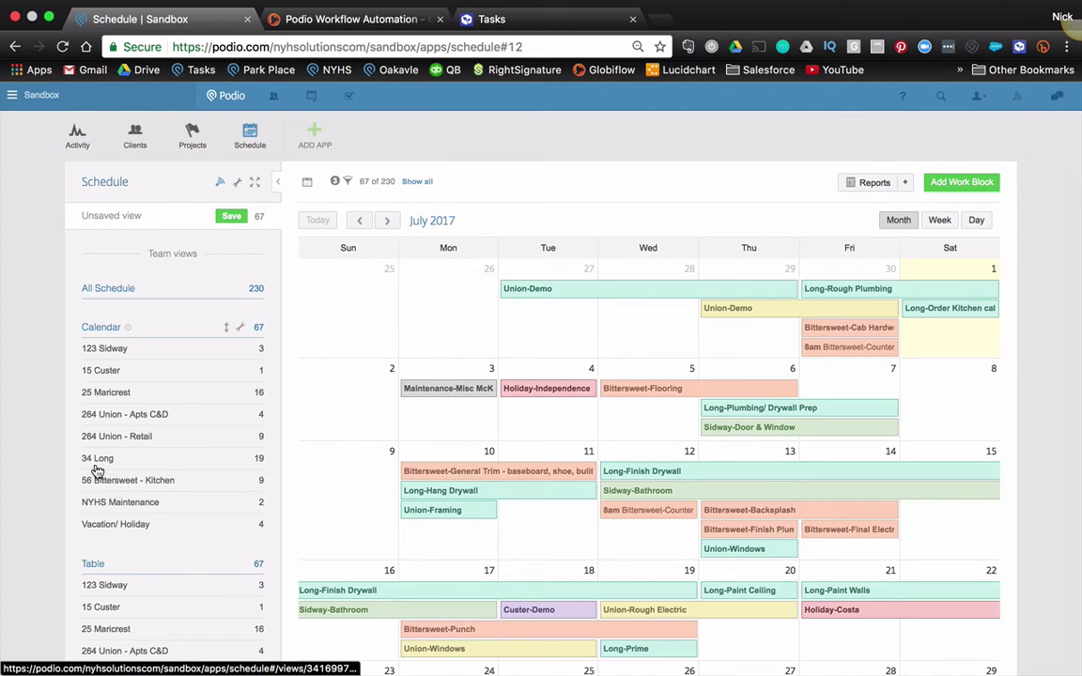
{"action": "left_click", "coordinate": [96, 467]}
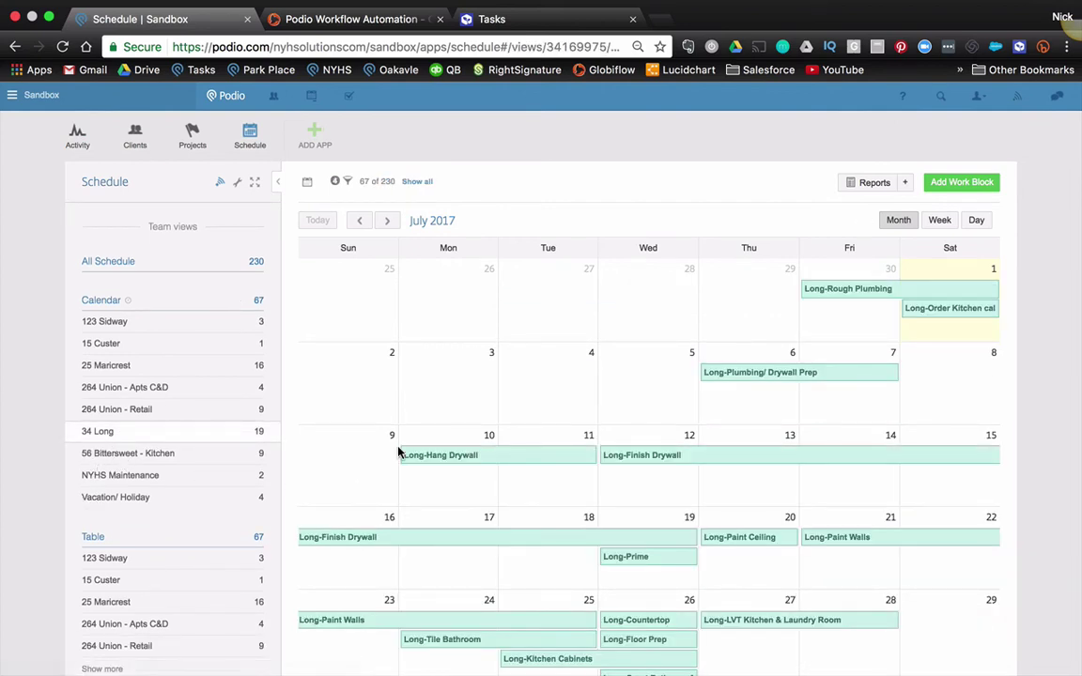
{"action": "scroll", "coordinate": [419, 405], "scroll_direction": "down", "scroll_amount": 1}
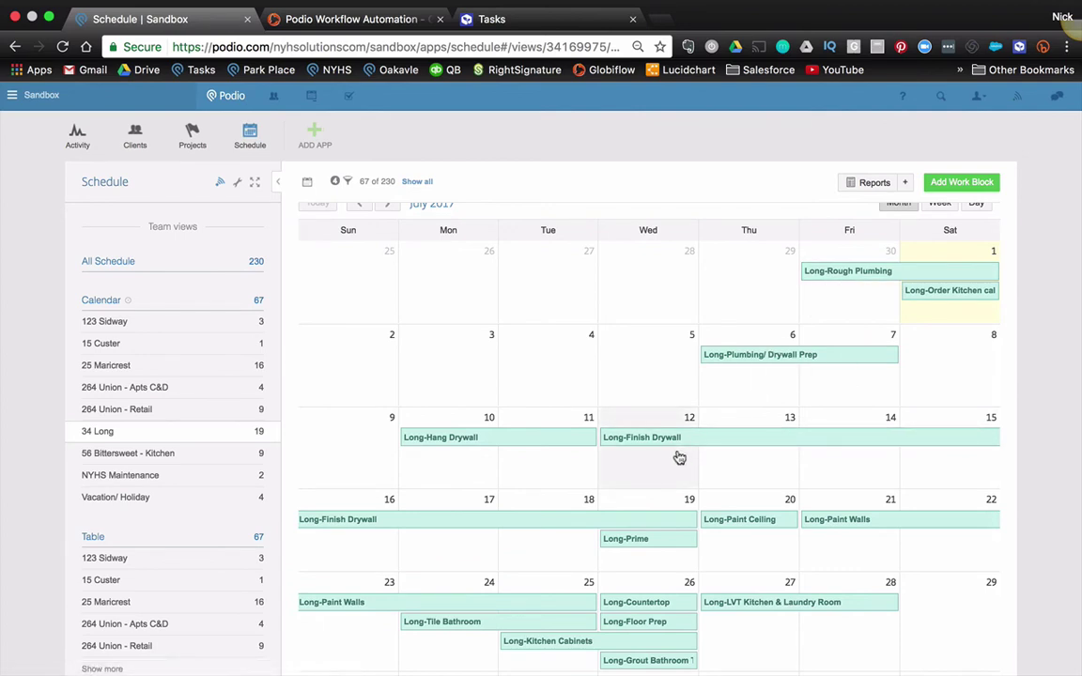
{"action": "scroll", "coordinate": [663, 447], "scroll_direction": "down", "scroll_amount": 2}
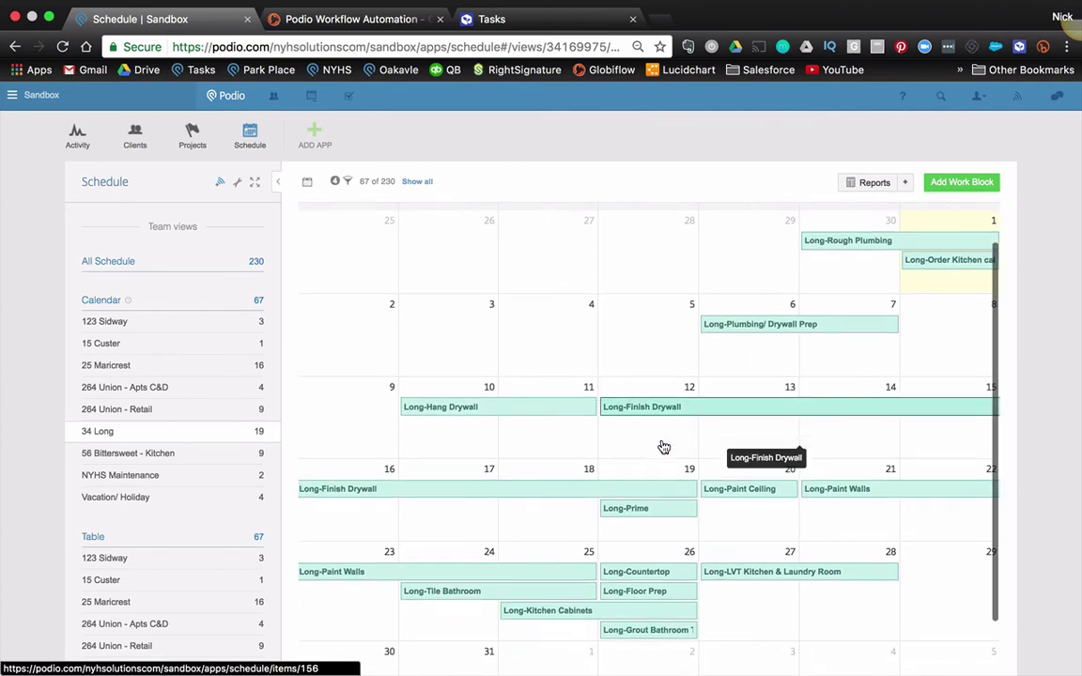
{"action": "left_click", "coordinate": [105, 303]}
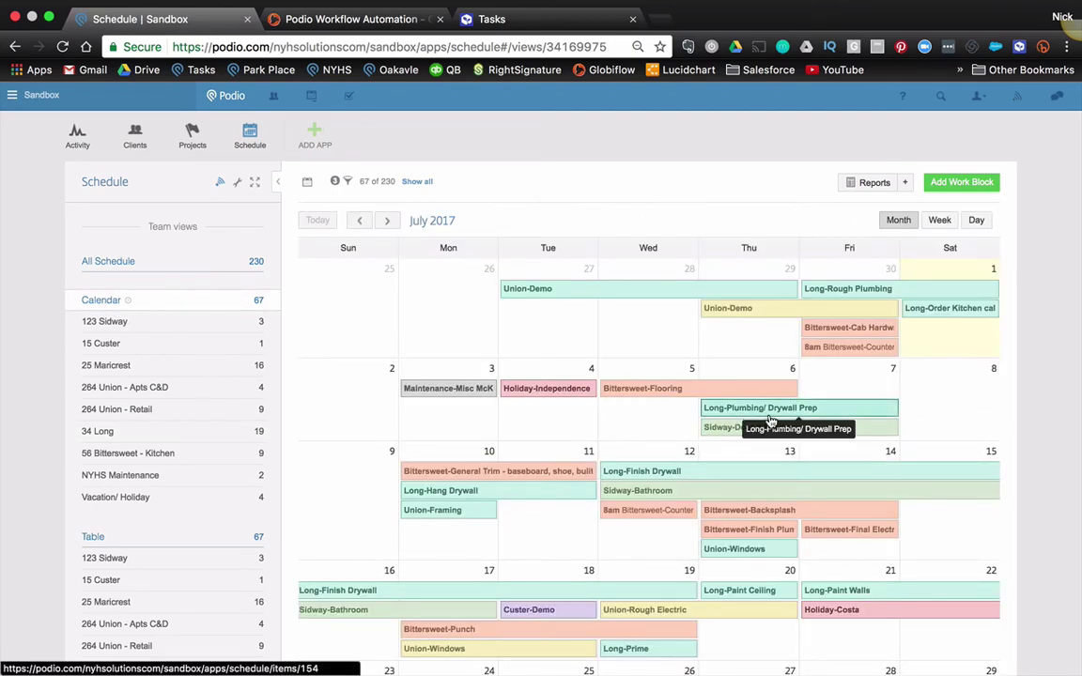
From Long-Plumbing/ Drywall Prep, set the 34 Long project's calendar colour to Blue and close it.
{"action": "left_click", "coordinate": [768, 410]}
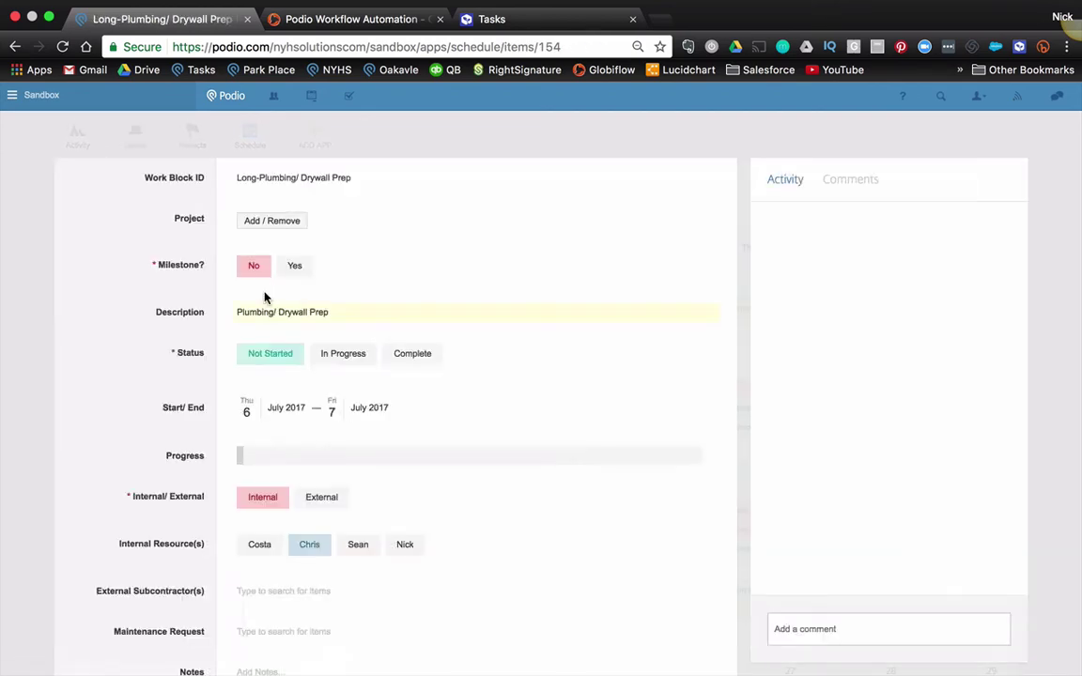
{"action": "left_click", "coordinate": [306, 271]}
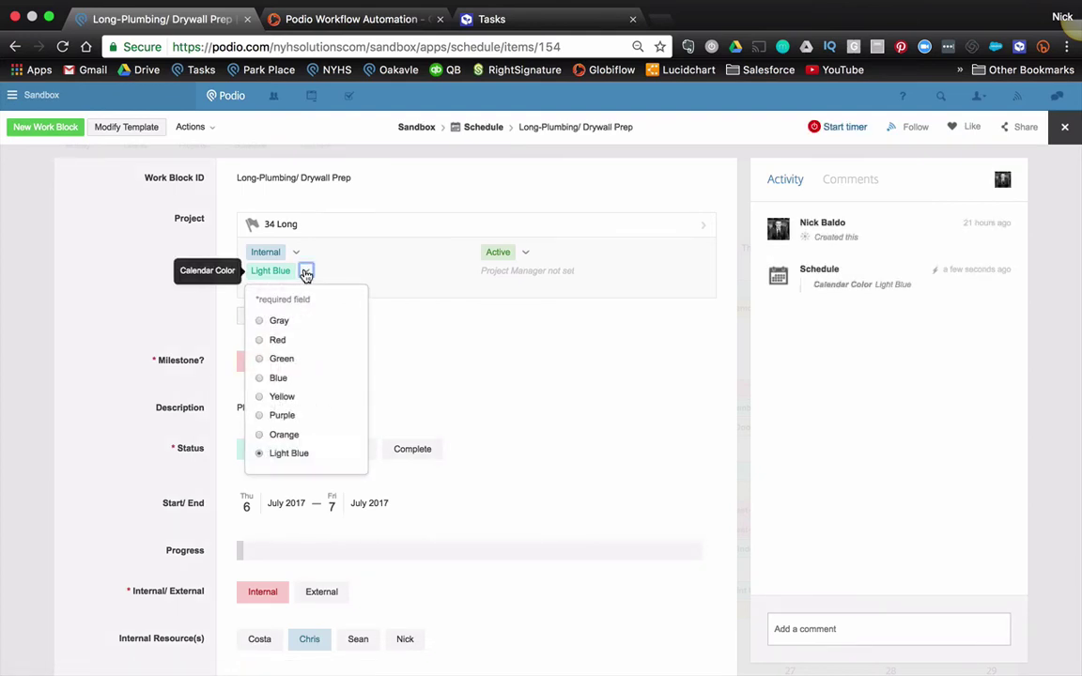
{"action": "left_click", "coordinate": [260, 377]}
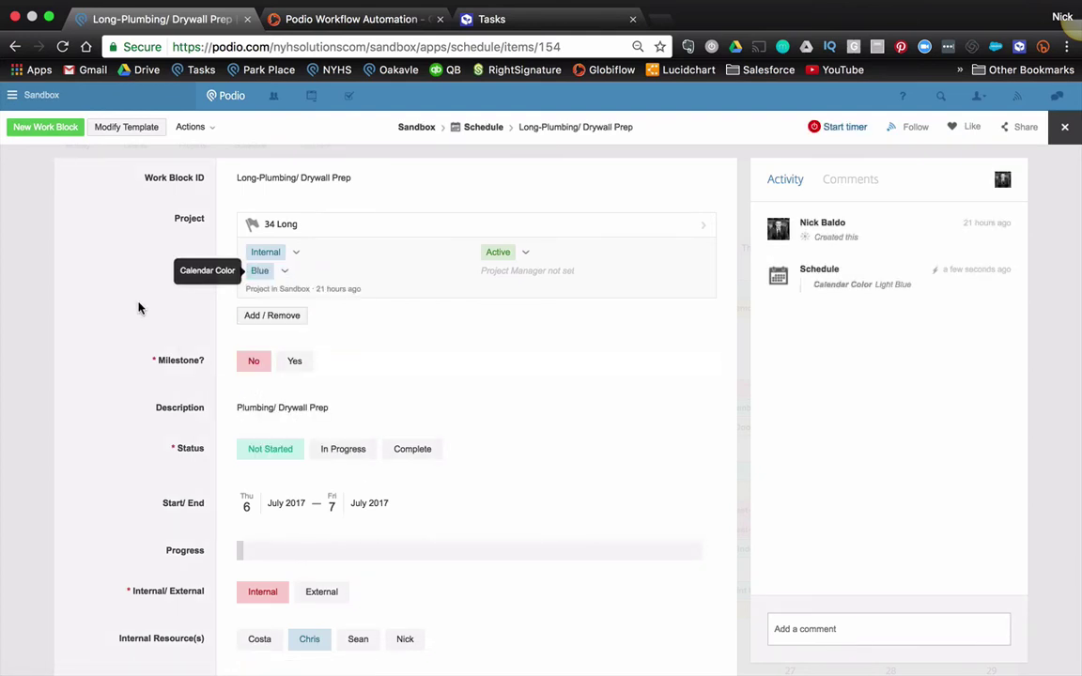
{"action": "left_click", "coordinate": [14, 303]}
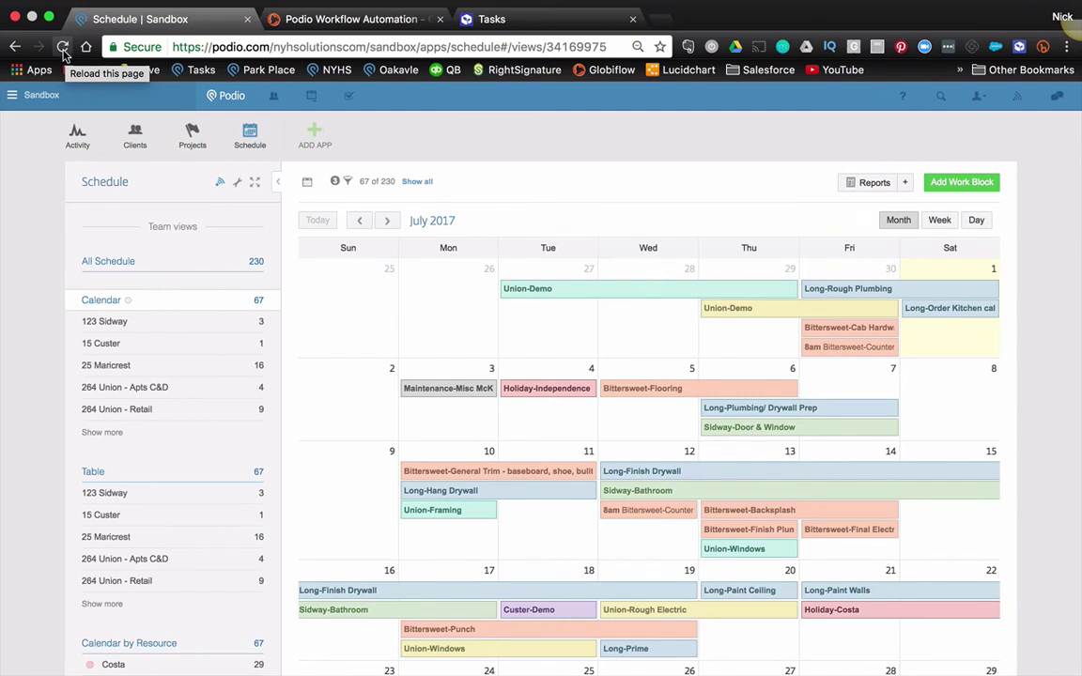
{"action": "scroll", "coordinate": [211, 414], "scroll_direction": "down", "scroll_amount": 3}
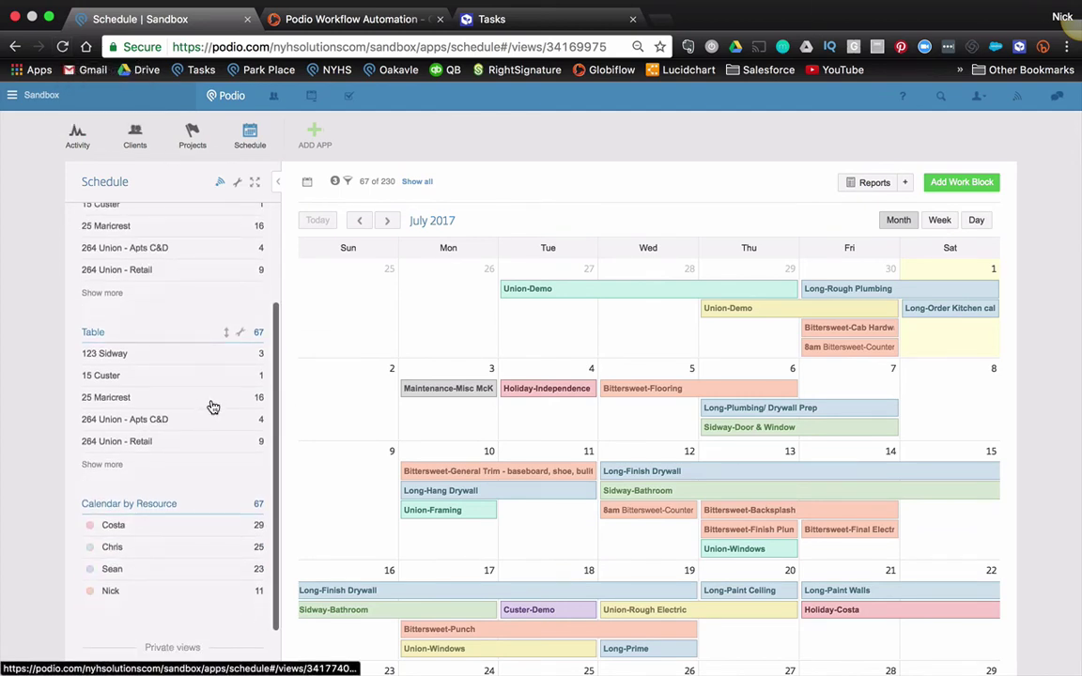
{"action": "scroll", "coordinate": [214, 407], "scroll_direction": "up", "scroll_amount": 2}
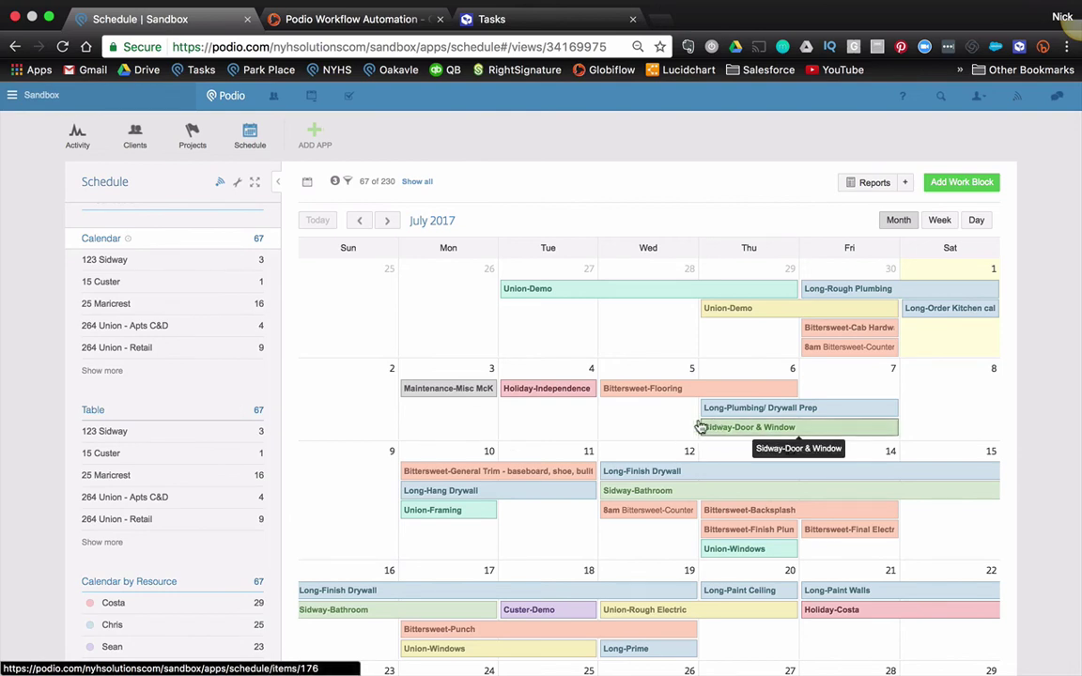
{"action": "scroll", "coordinate": [225, 335], "scroll_direction": "up", "scroll_amount": 2}
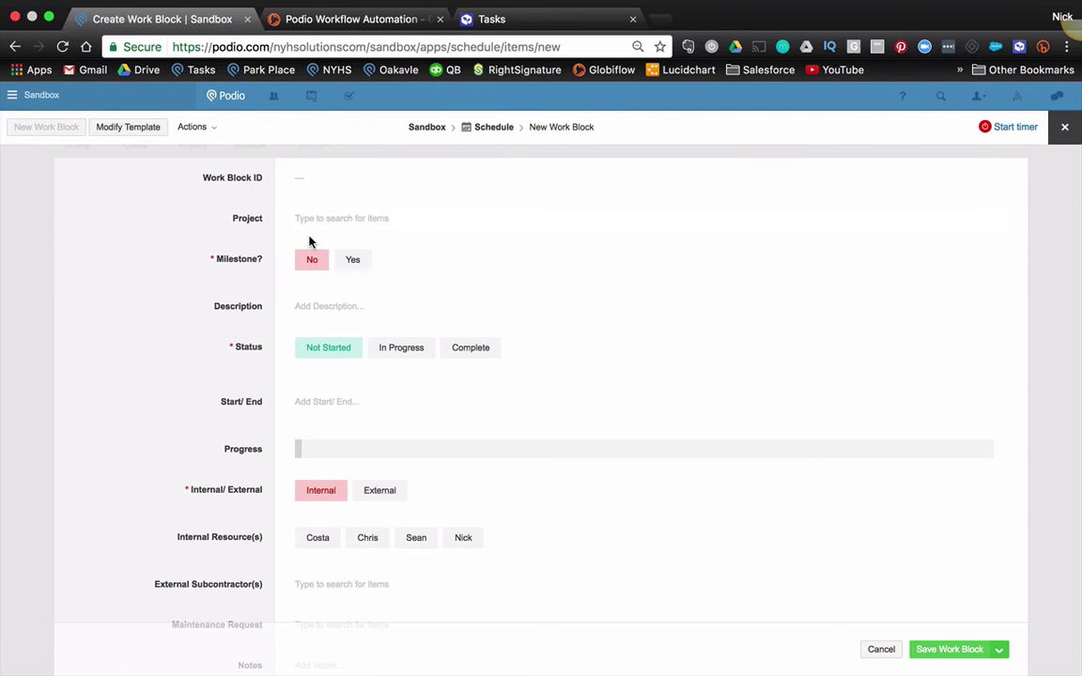
Link the new work block to 264 Union - Retail and enter the description 'Test work block'.
{"action": "left_click", "coordinate": [315, 226]}
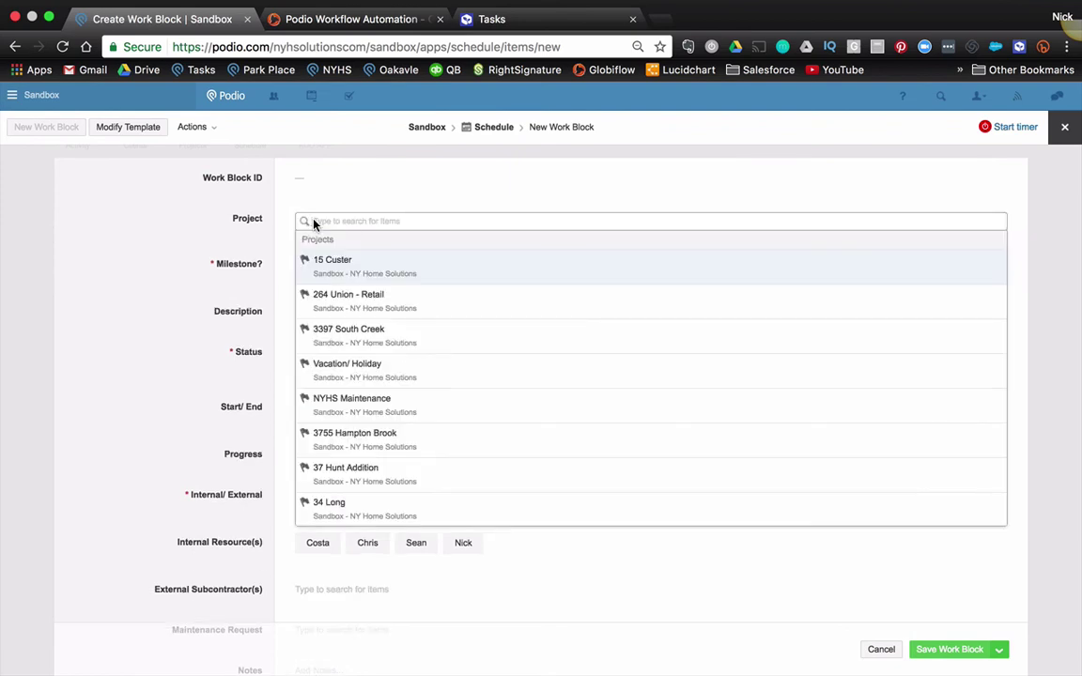
{"action": "left_click", "coordinate": [338, 299]}
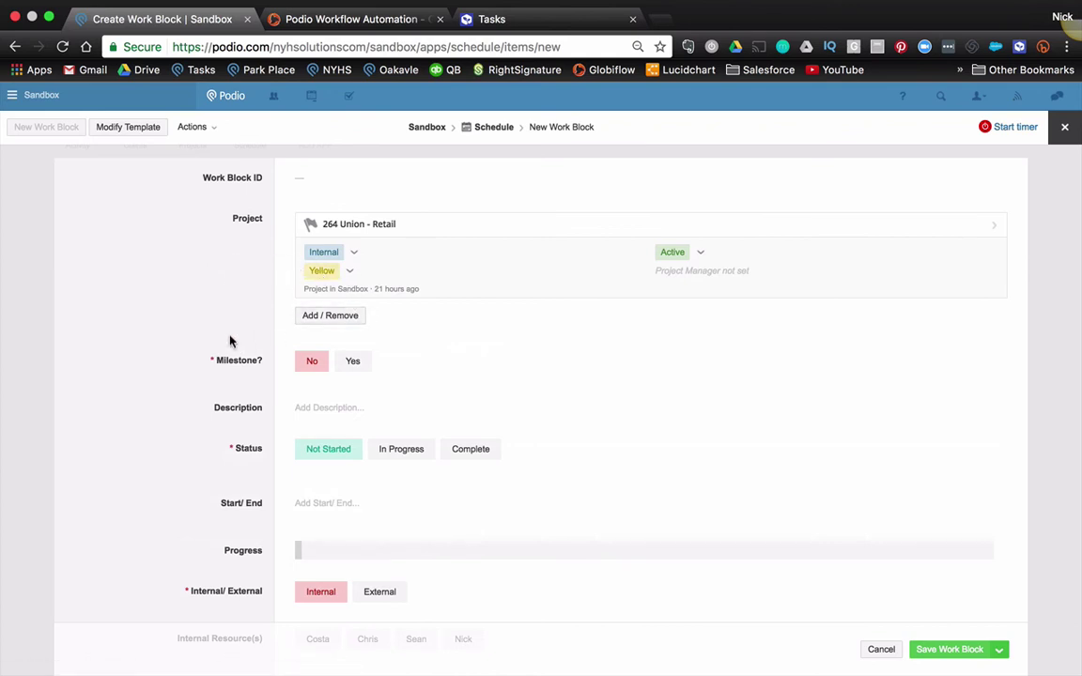
{"action": "scroll", "coordinate": [212, 315], "scroll_direction": "down", "scroll_amount": 3}
{"action": "left_click", "coordinate": [346, 309]}
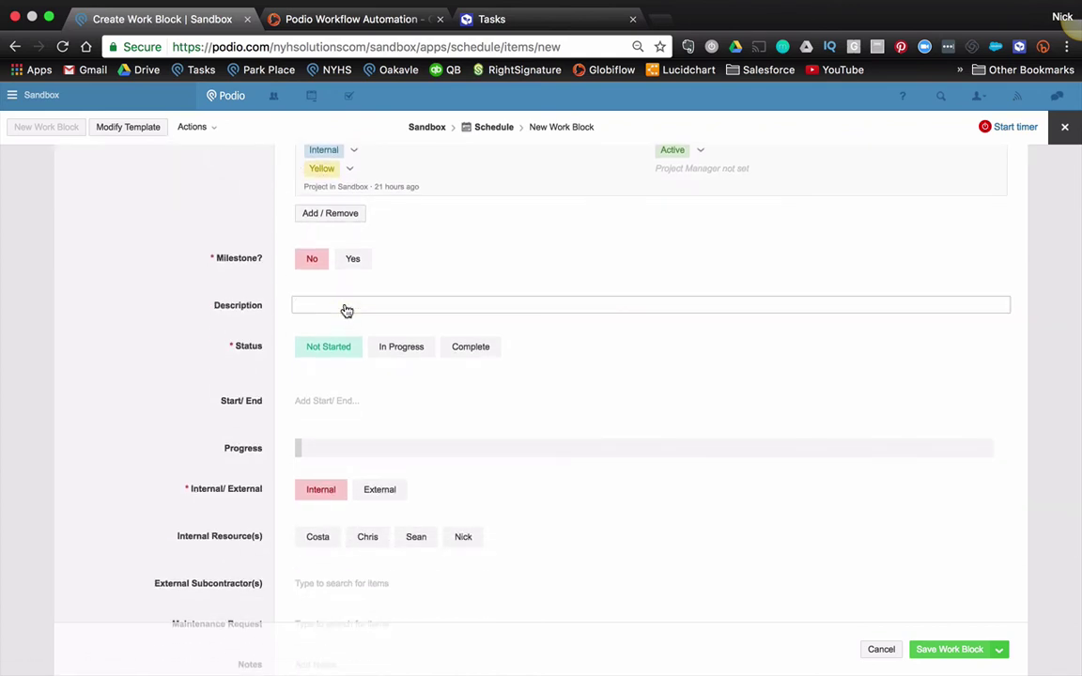
Set the work block's dates to July 17–21, 2017 and save it.
{"action": "left_click", "coordinate": [301, 403]}
{"action": "left_click", "coordinate": [336, 528]}
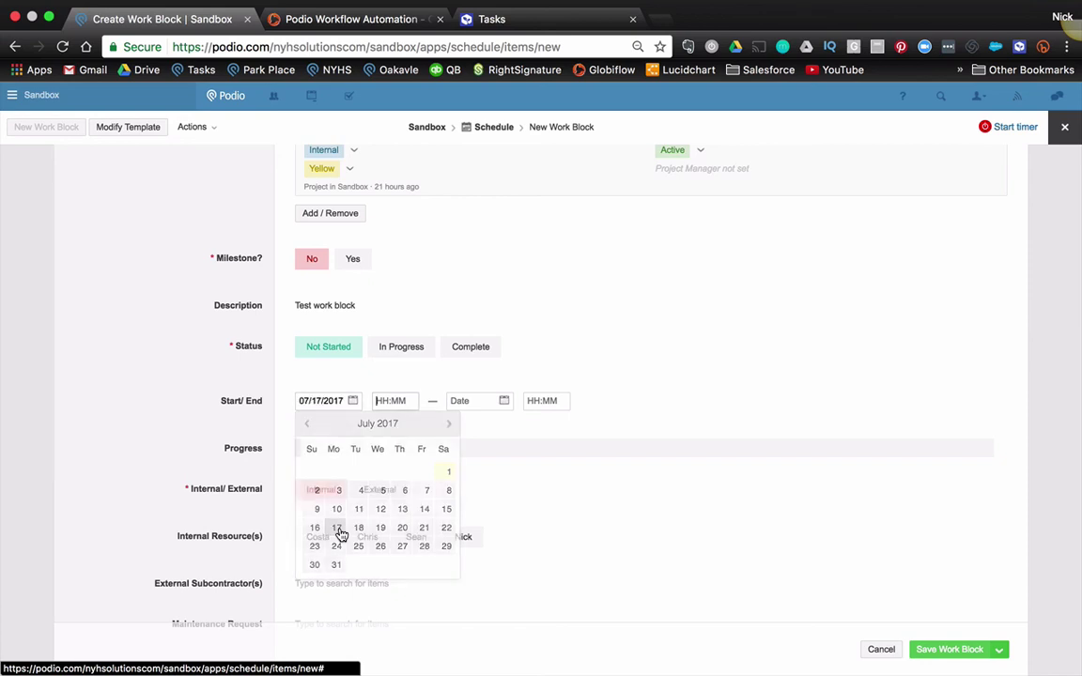
{"action": "left_click", "coordinate": [480, 403]}
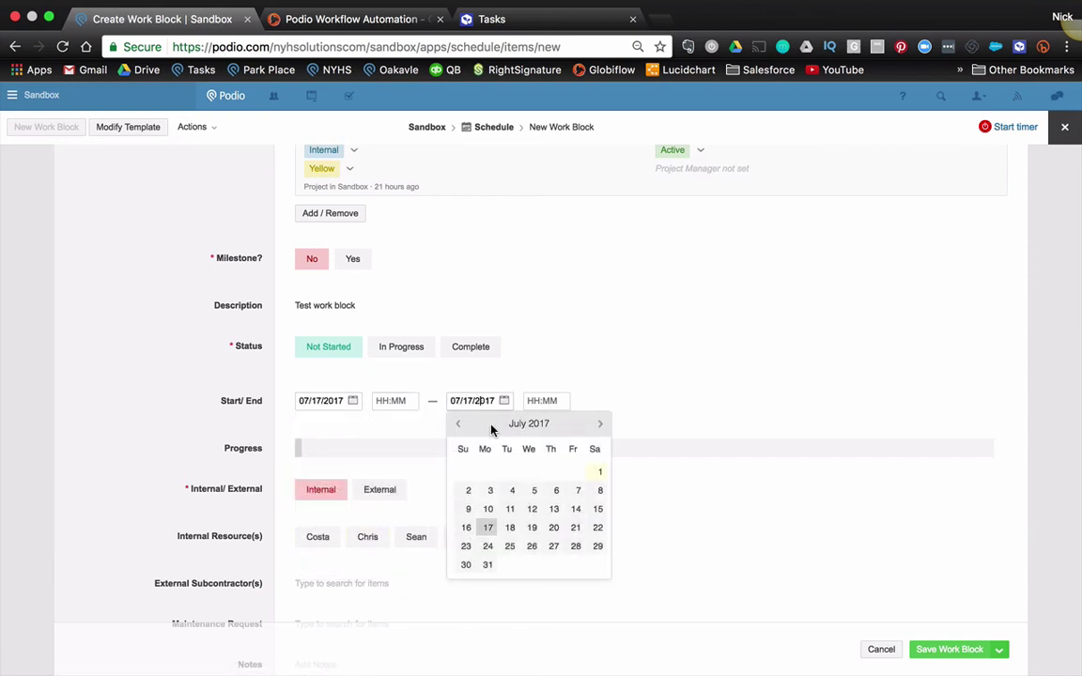
{"action": "left_click", "coordinate": [575, 528]}
{"action": "left_click", "coordinate": [182, 328]}
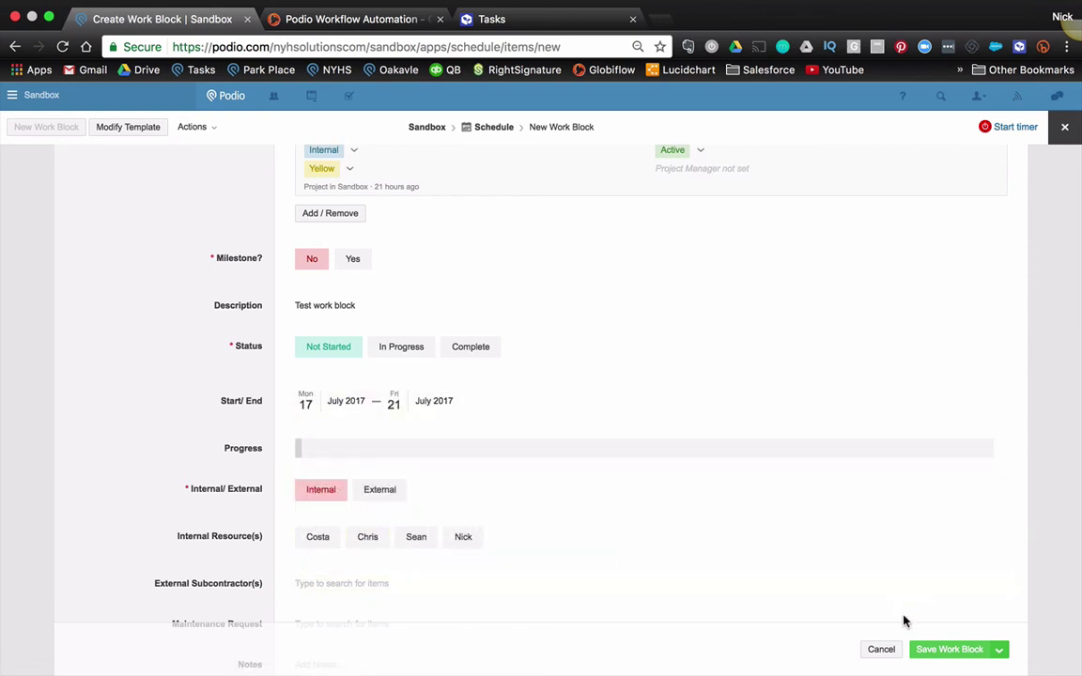
{"action": "left_click", "coordinate": [945, 649]}
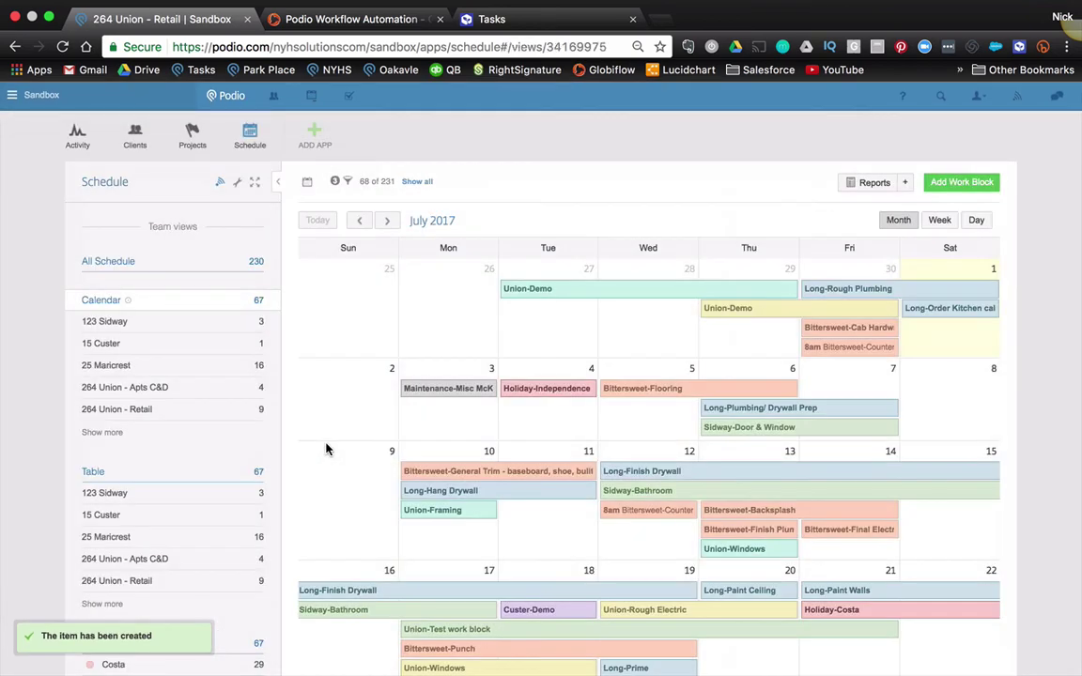
Delete the Union-Test work block from its Actions menu and confirm the deletion.
{"action": "scroll", "coordinate": [433, 410], "scroll_direction": "down", "scroll_amount": 3}
{"action": "scroll", "coordinate": [480, 465], "scroll_direction": "down", "scroll_amount": 1}
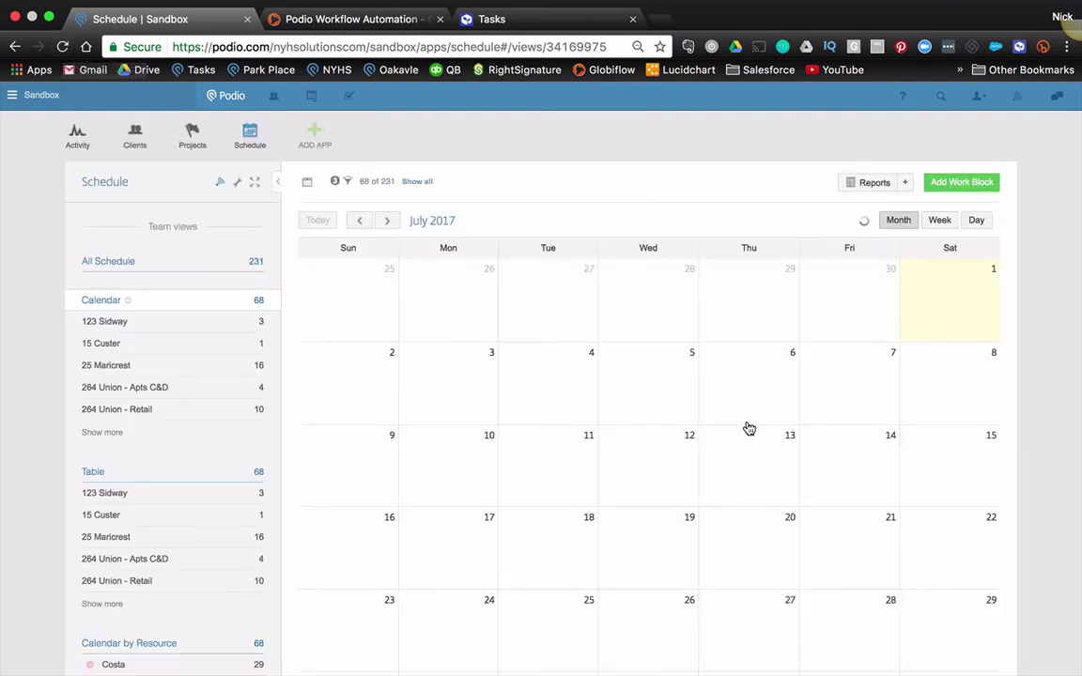
{"action": "scroll", "coordinate": [708, 447], "scroll_direction": "down", "scroll_amount": 2}
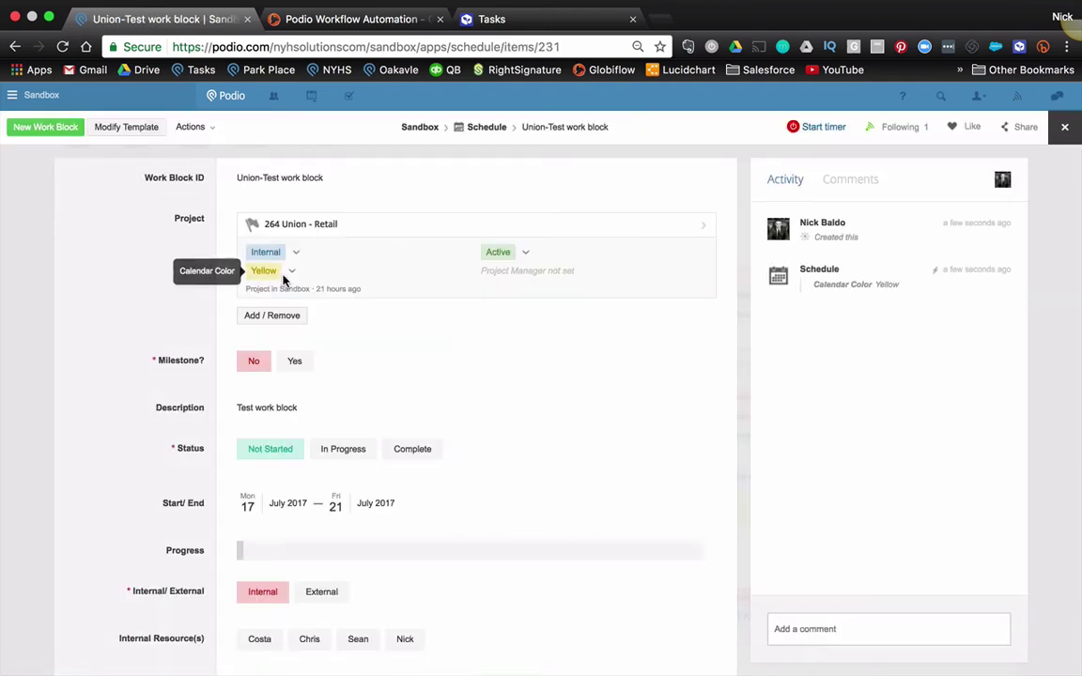
{"action": "left_click", "coordinate": [193, 128]}
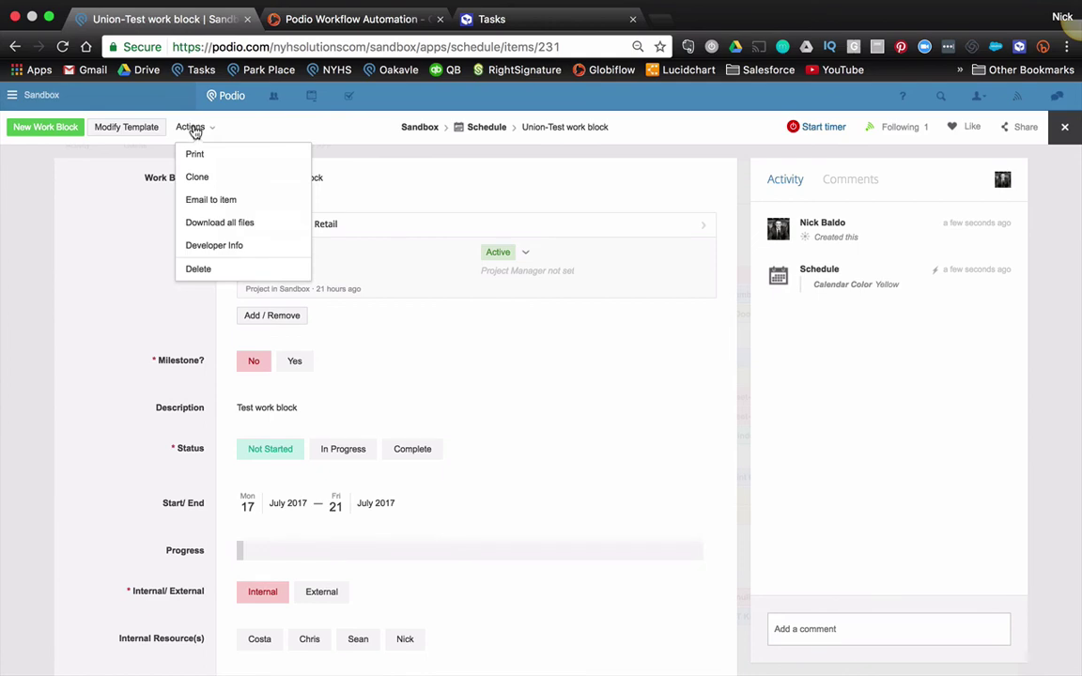
{"action": "left_click", "coordinate": [219, 272]}
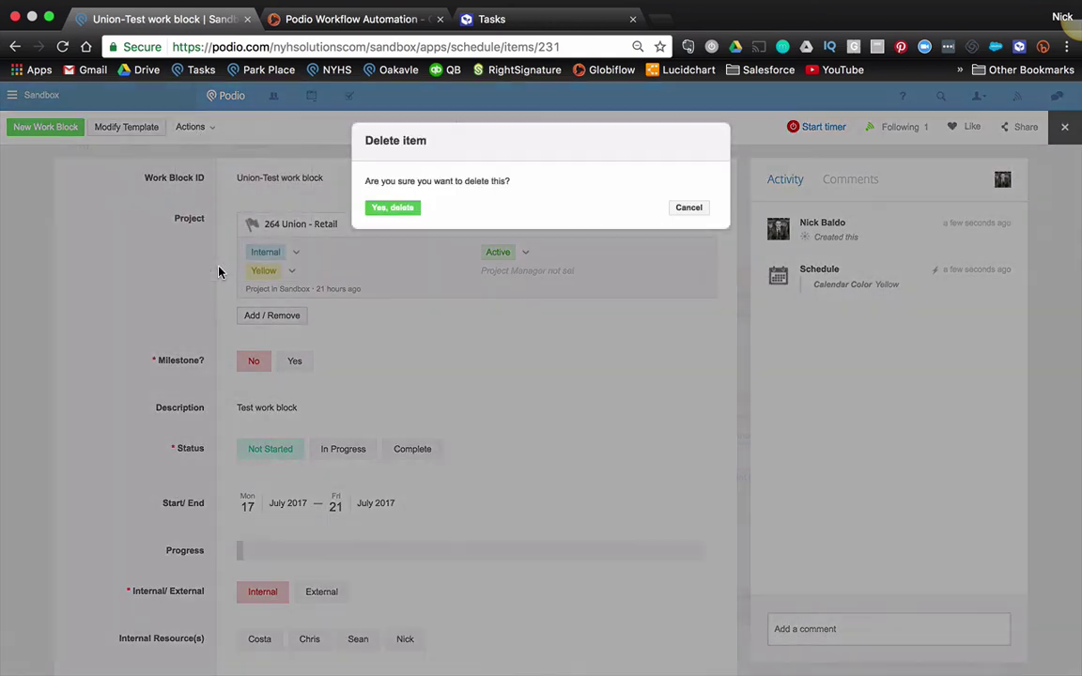
{"action": "left_click", "coordinate": [382, 208]}
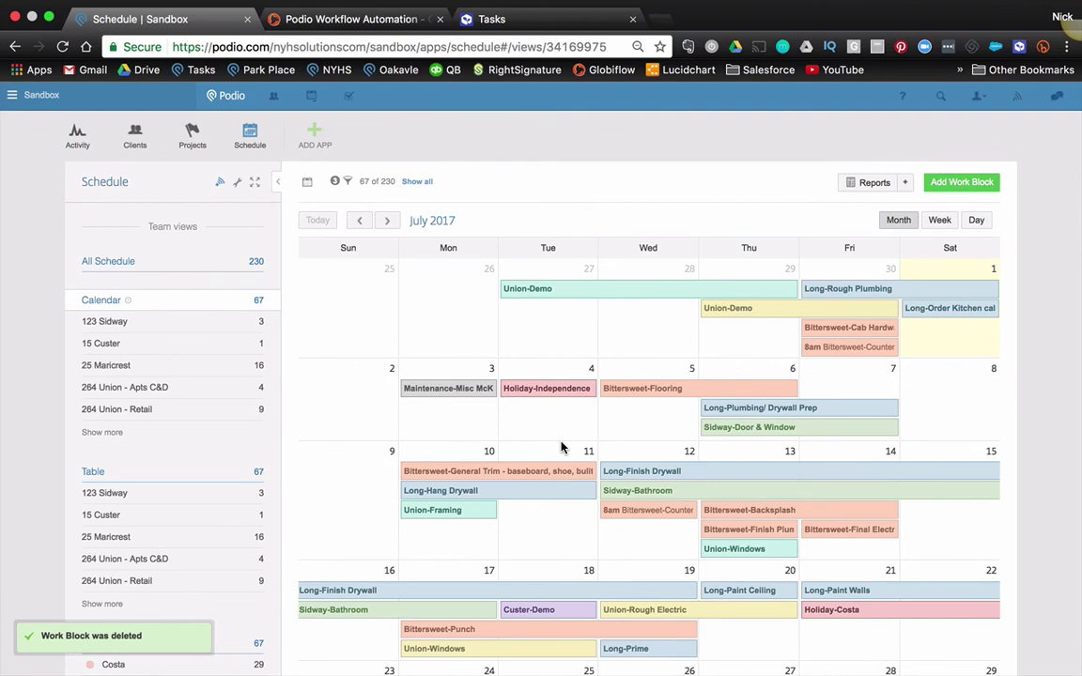
Hide the views sidebar to widen the July 2017 schedule calendar.
{"action": "scroll", "coordinate": [561, 448], "scroll_direction": "down", "scroll_amount": 1}
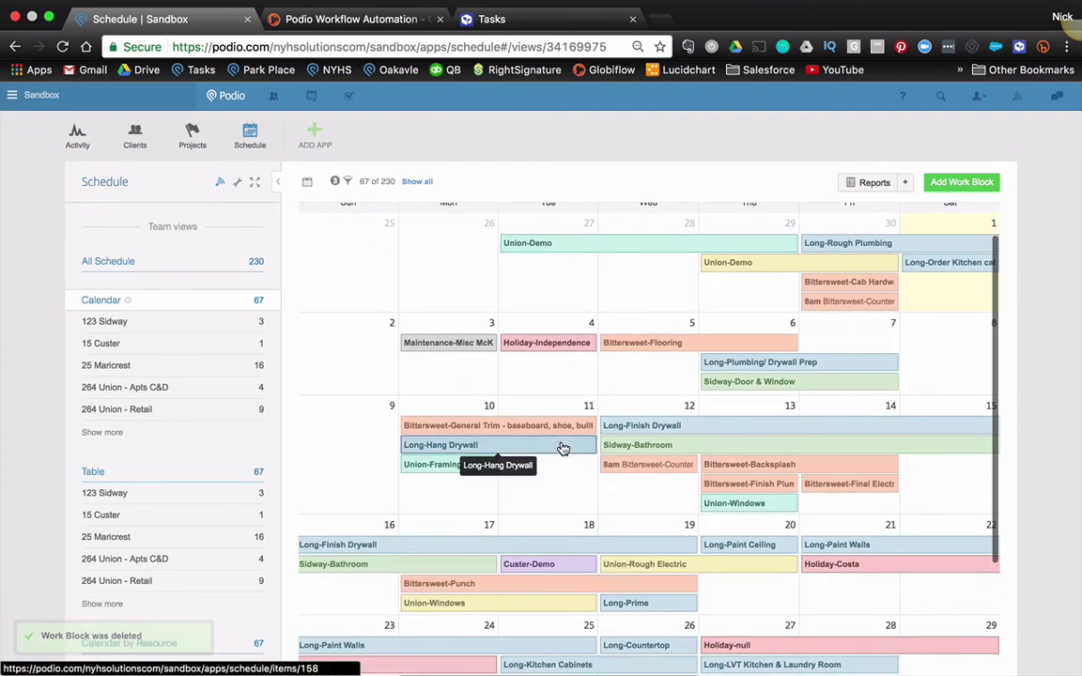
{"action": "scroll", "coordinate": [561, 448], "scroll_direction": "down", "scroll_amount": 1}
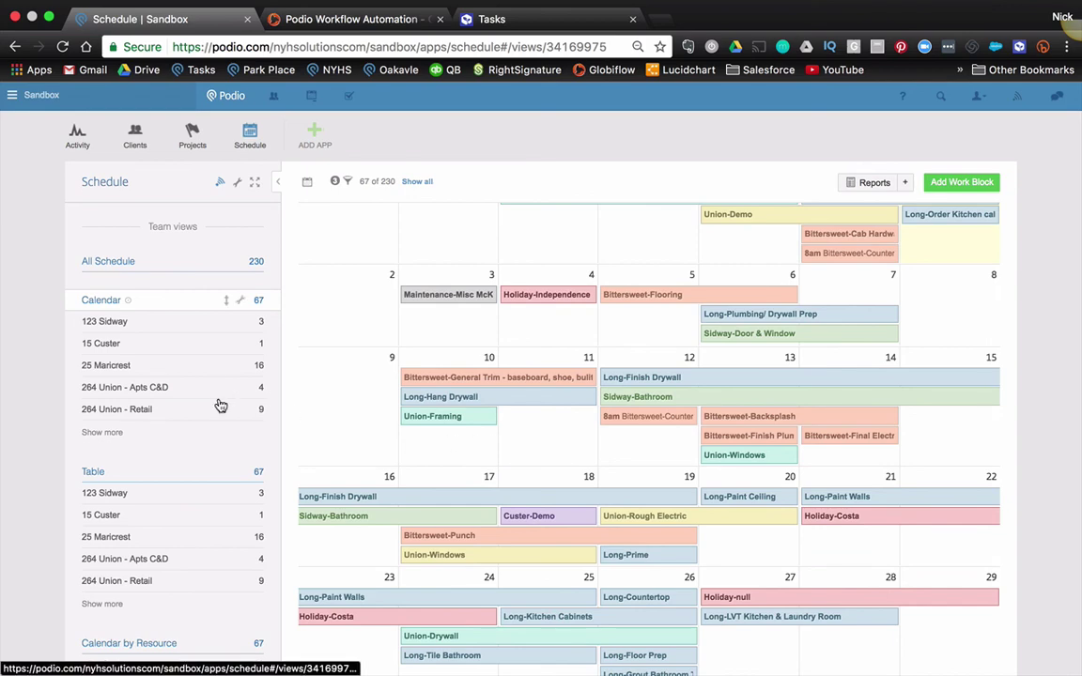
{"action": "scroll", "coordinate": [218, 403], "scroll_direction": "down", "scroll_amount": 3}
{"action": "scroll", "coordinate": [218, 404], "scroll_direction": "down", "scroll_amount": 2}
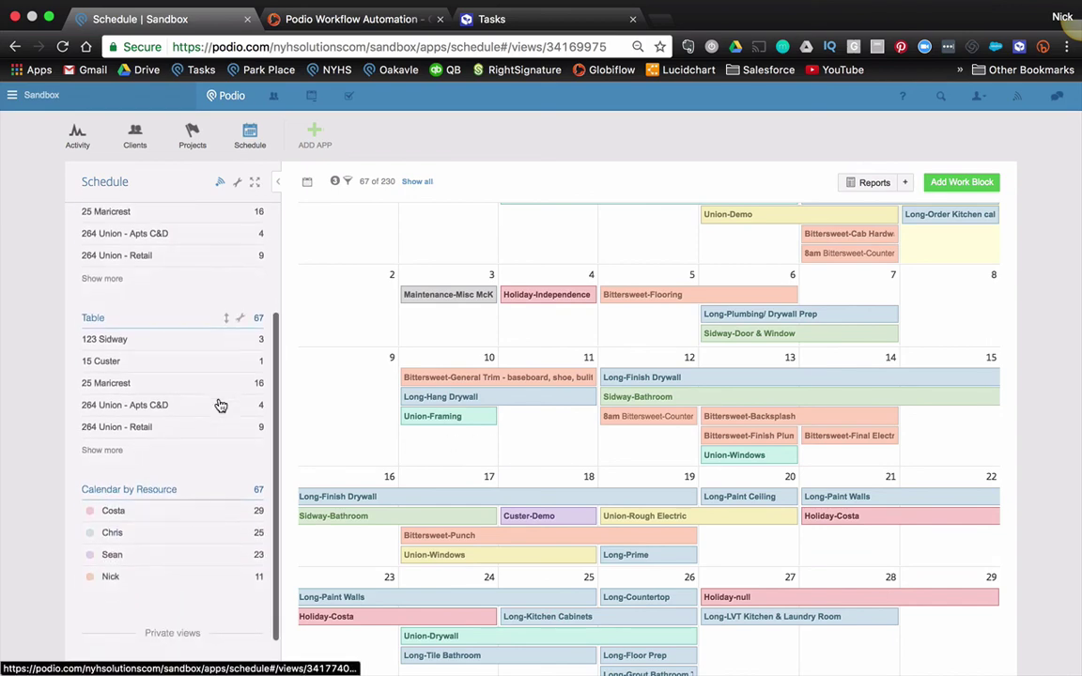
{"action": "scroll", "coordinate": [218, 404], "scroll_direction": "up", "scroll_amount": 4}
{"action": "scroll", "coordinate": [747, 414], "scroll_direction": "up", "scroll_amount": 1}
{"action": "scroll", "coordinate": [747, 413], "scroll_direction": "up", "scroll_amount": 2}
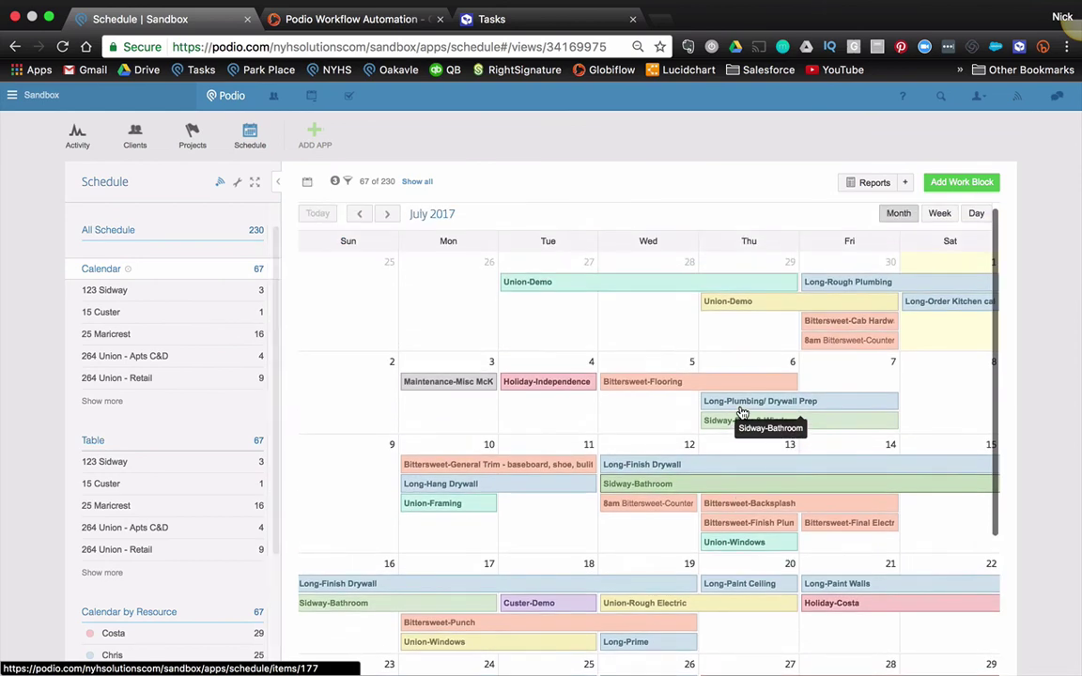
{"action": "left_click", "coordinate": [278, 187]}
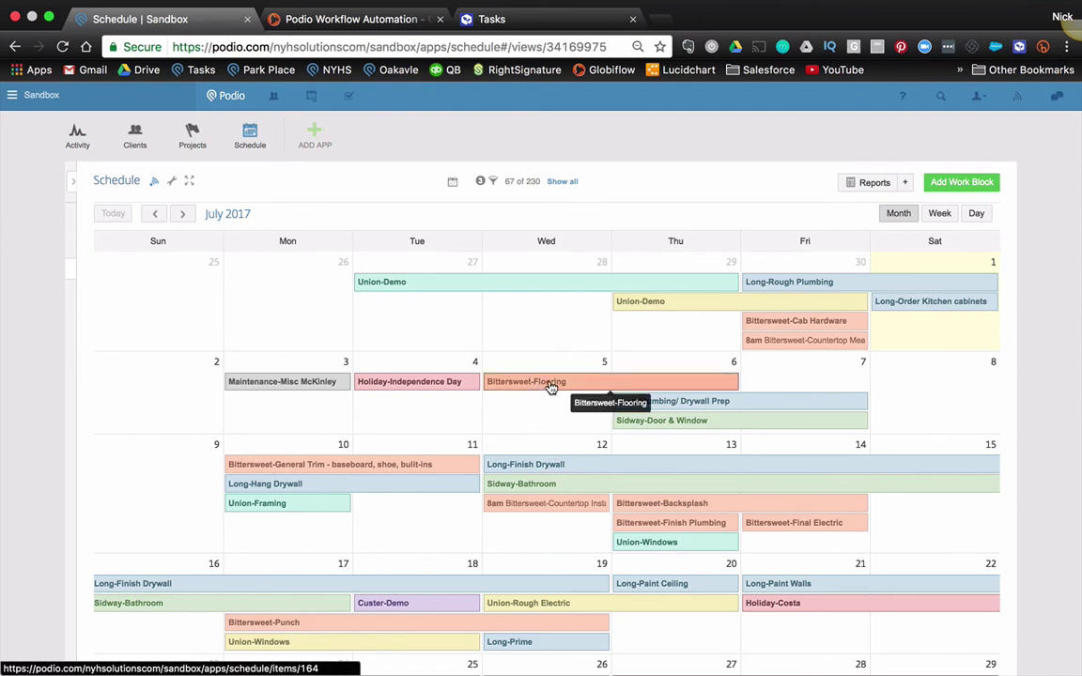
Try moving and resizing Bittersweet-Flooring on the calendar, then open its details.
{"action": "left_click_drag", "start_coordinate": [551, 385], "coordinate": [597, 363]}
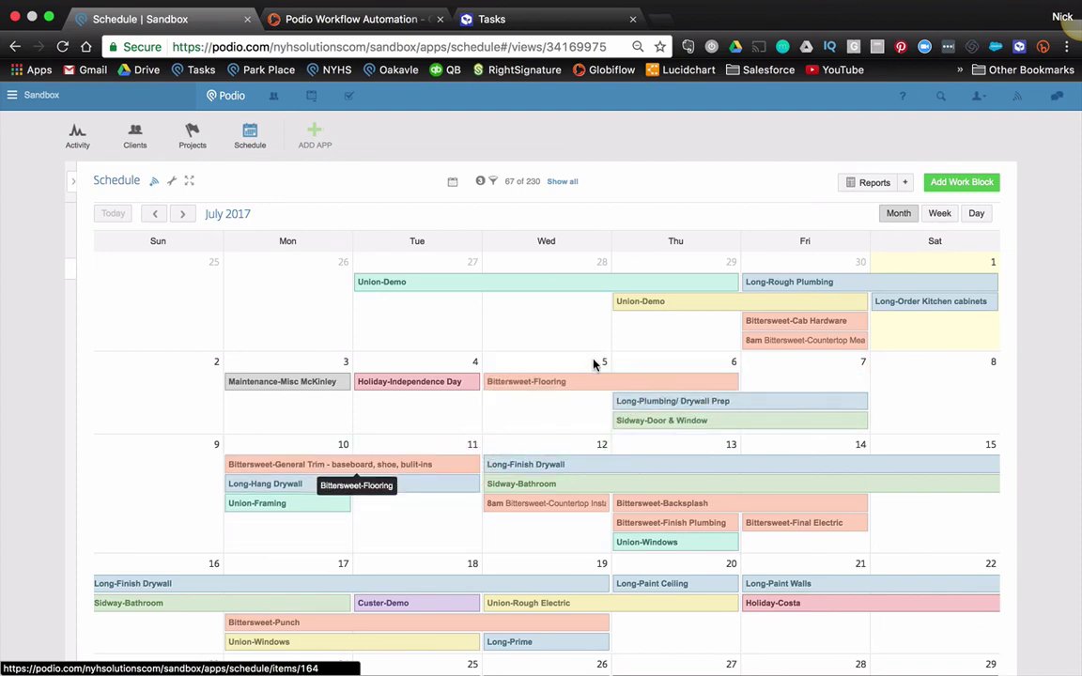
{"action": "left_click_drag", "start_coordinate": [741, 379], "coordinate": [672, 380]}
{"action": "left_click", "coordinate": [658, 383]}
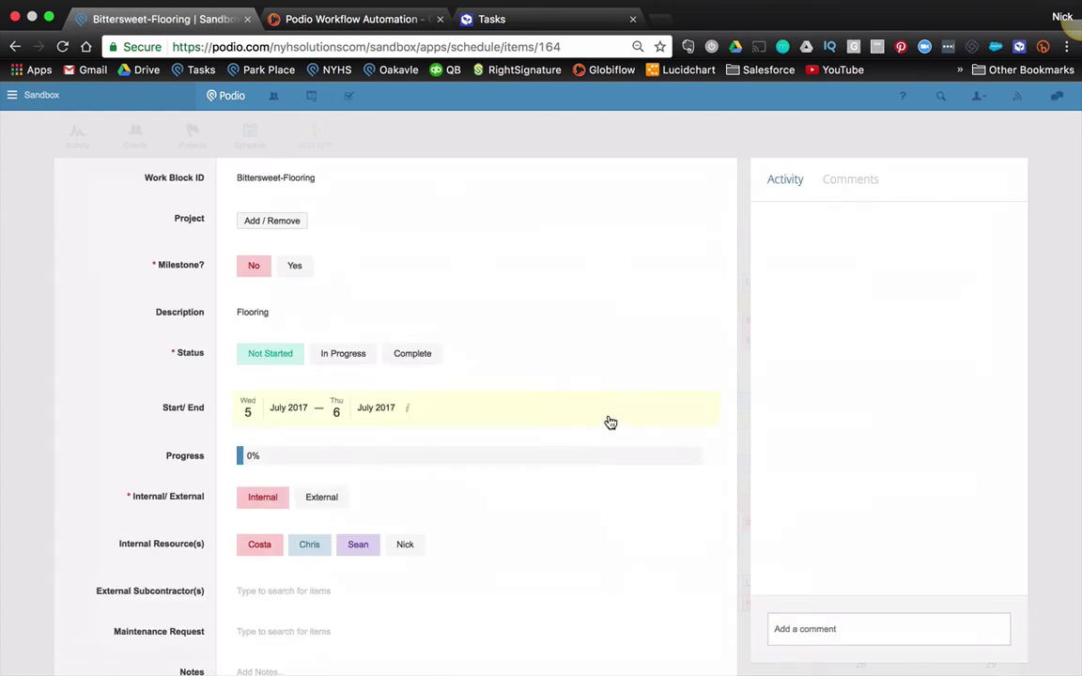
{"action": "scroll", "coordinate": [273, 432], "scroll_direction": "down", "scroll_amount": 2}
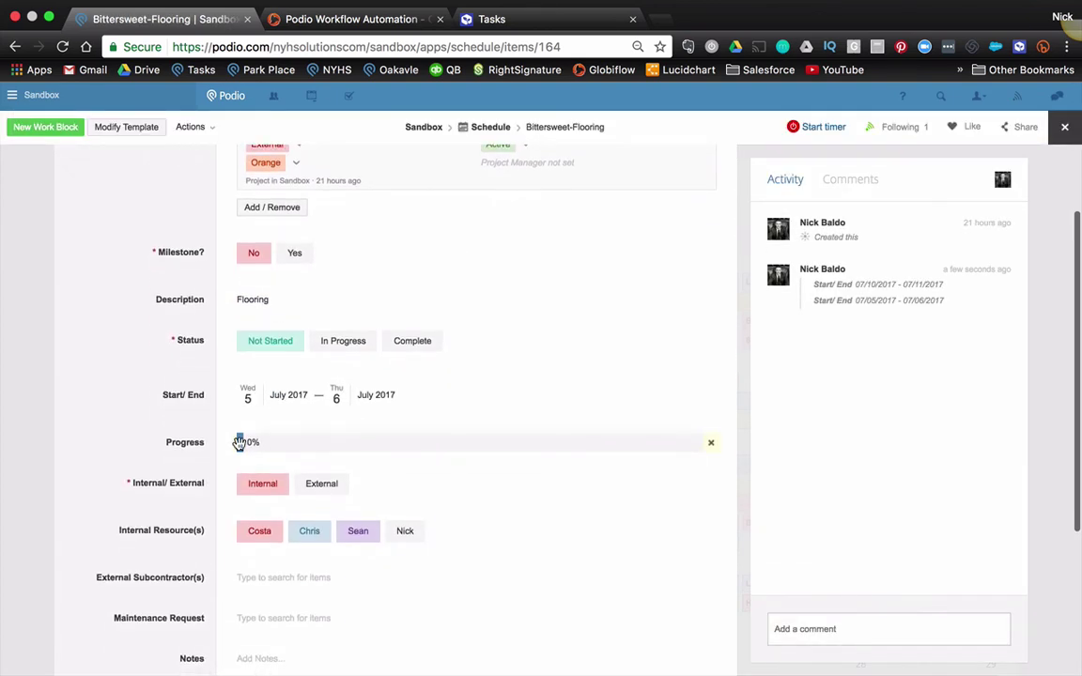
{"action": "mouse_move", "coordinate": [239, 444]}
{"action": "left_mouse_down"}
{"action": "mouse_move", "coordinate": [320, 448]}
{"action": "mouse_move", "coordinate": [228, 451]}
{"action": "left_mouse_up"}
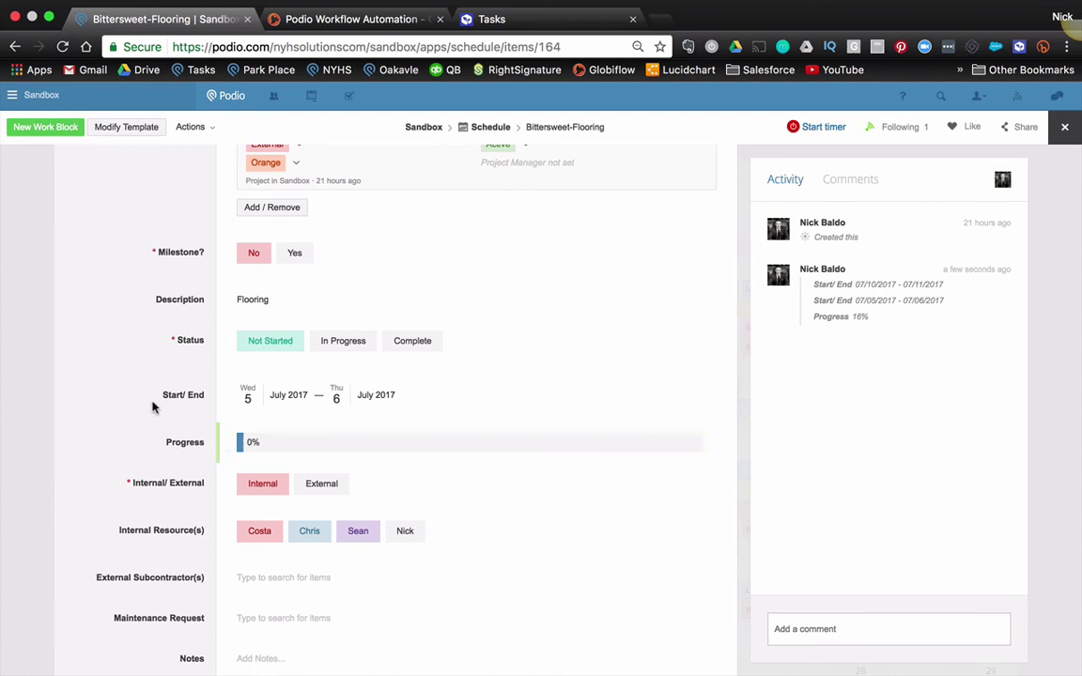